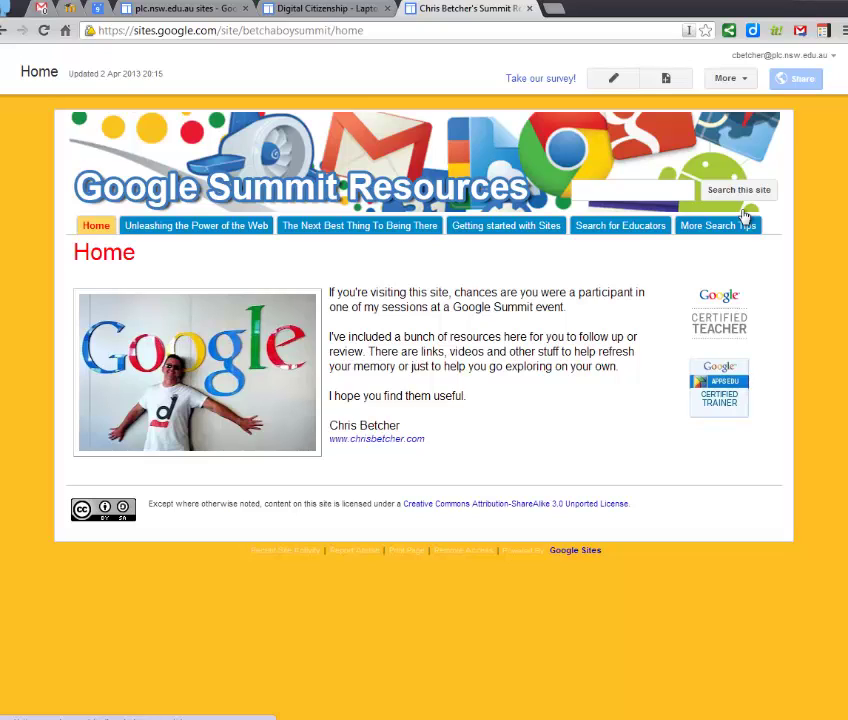
- Look at the PLC ITL Resources site from the Sites list, then close it to return to the list
left_click(167, 11)
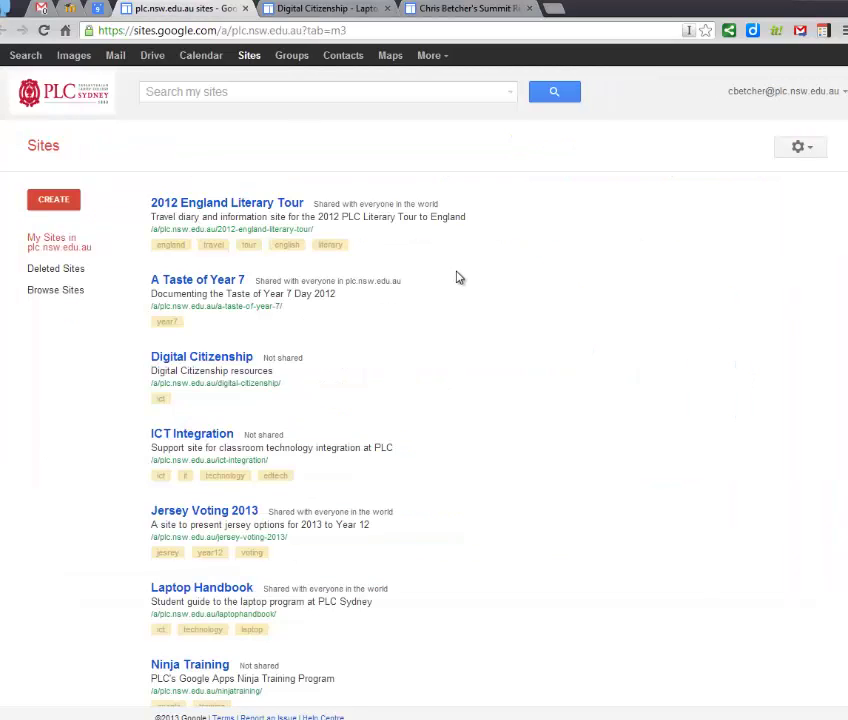
scroll(457, 277, "down", 3)
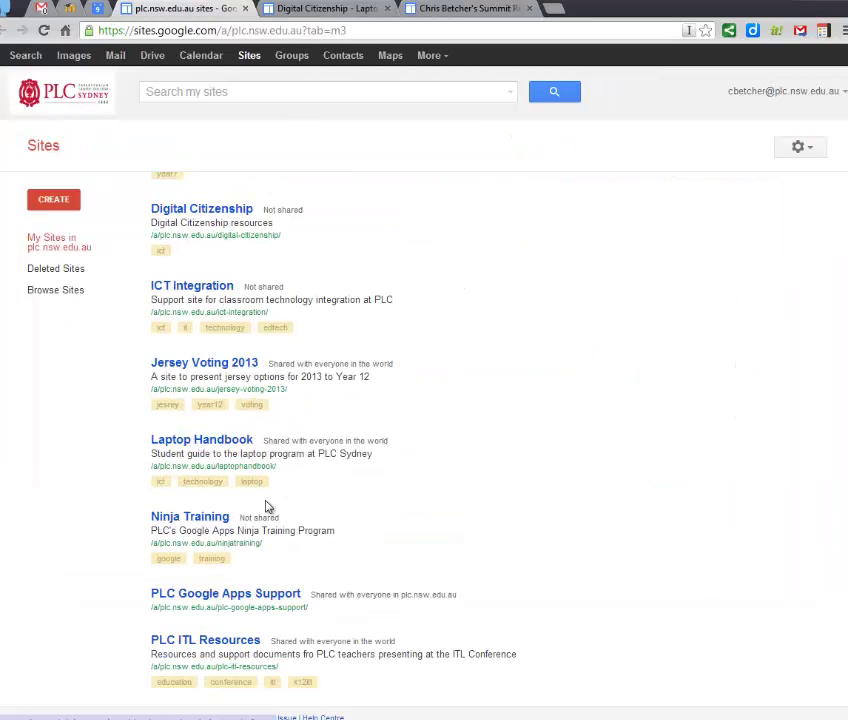
left_click(230, 640)
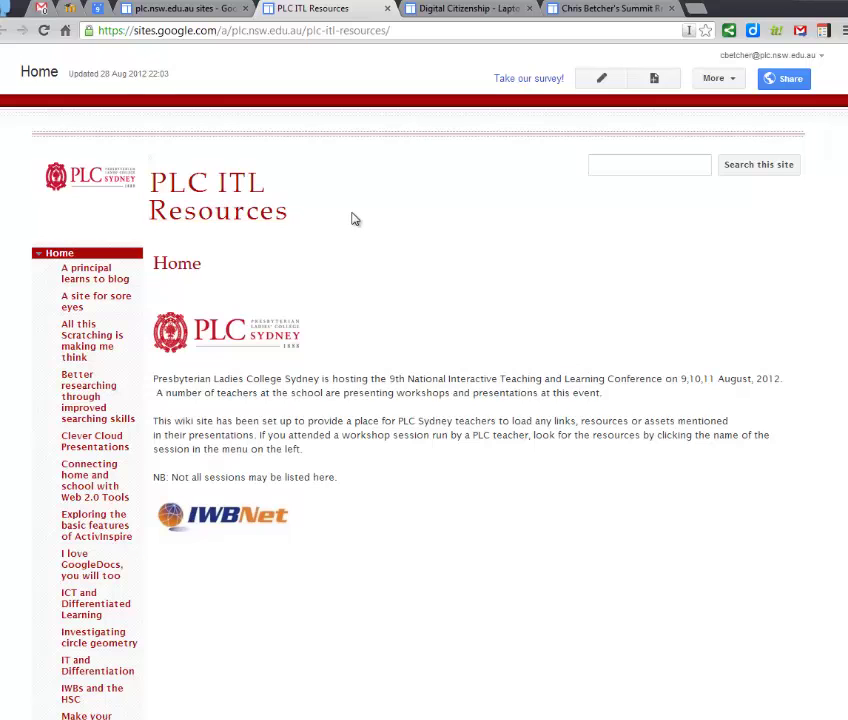
middle_click(262, 9)
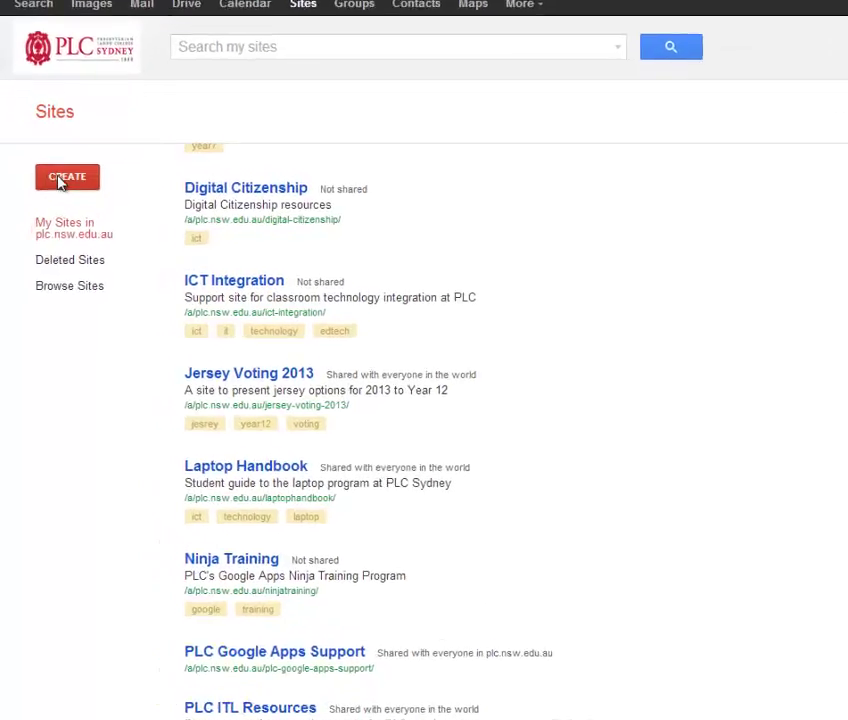
- Start a new blank-template site and name it "test site for" followed by the owner's first name
left_click(62, 179)
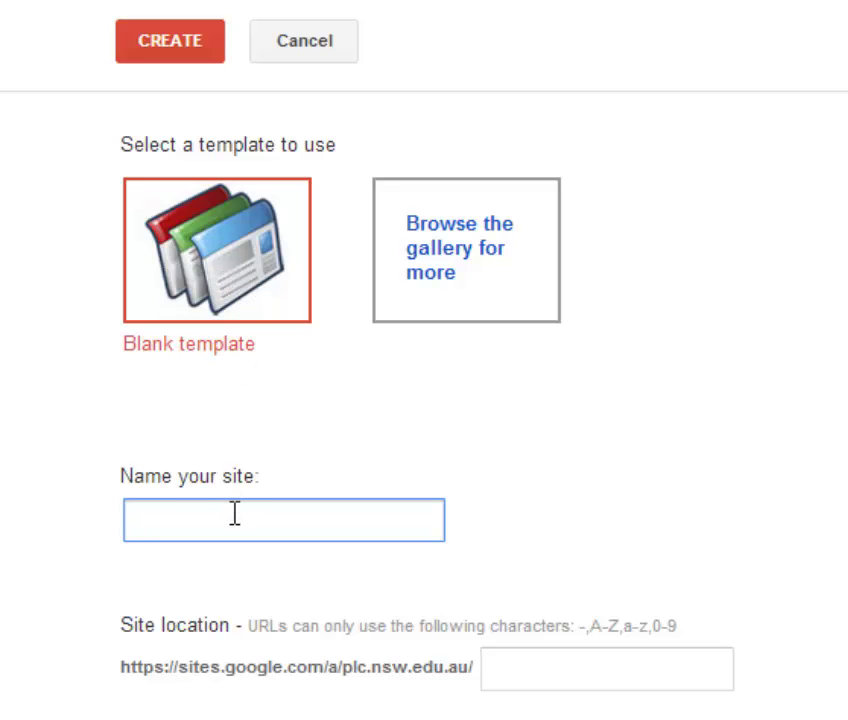
type("test")
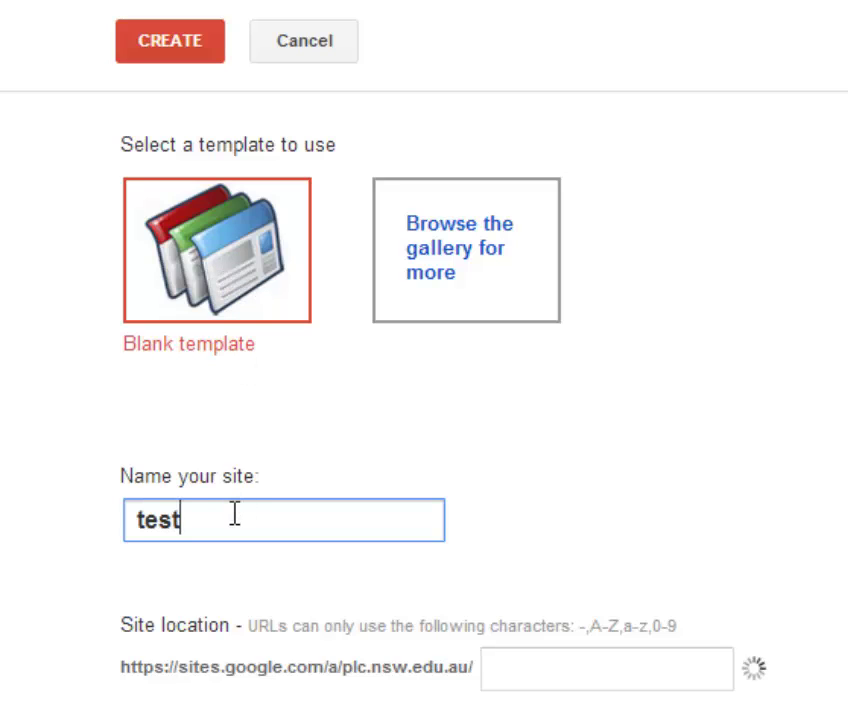
type("site")
key("BackSpace")
key("BackSpace")
key("BackSpace")
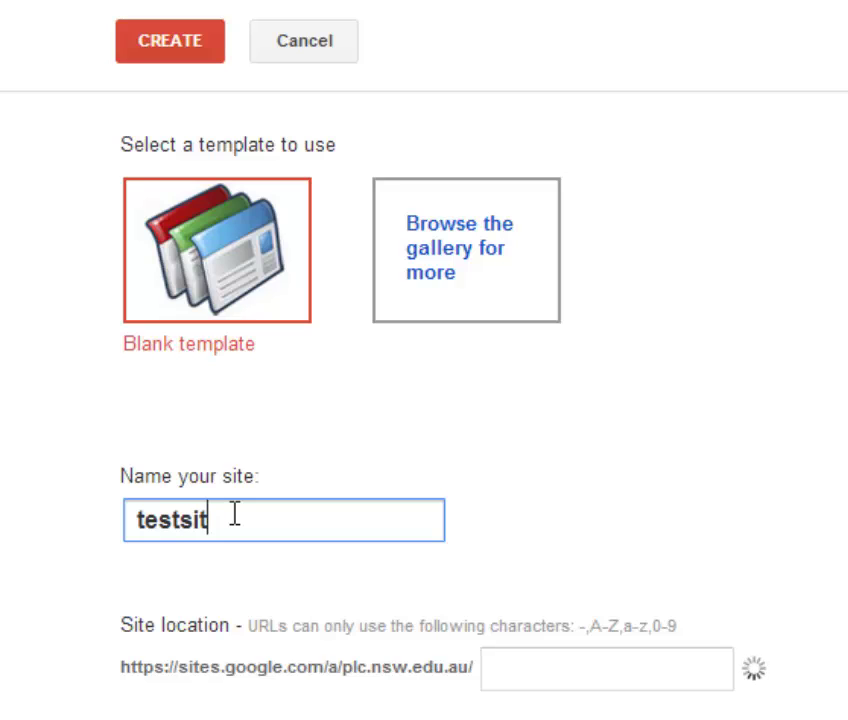
key("BackSpace")
type("site")
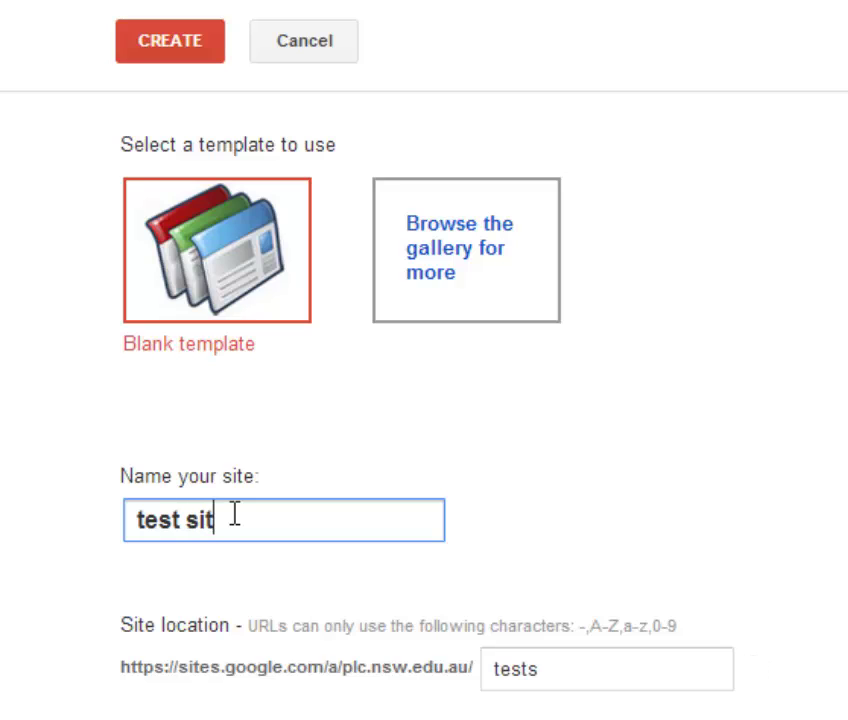
type(" for chriws")
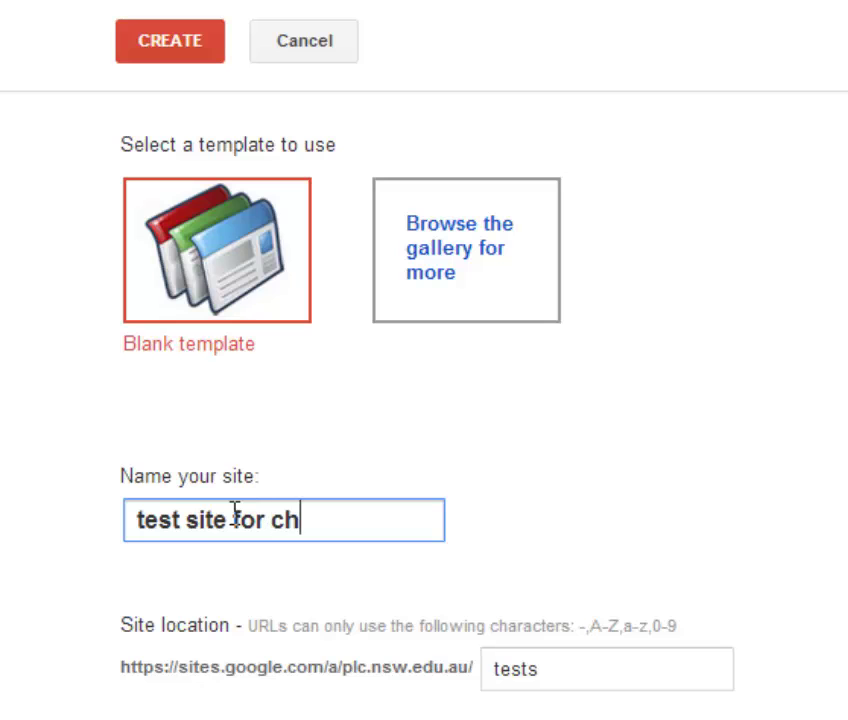
key("BackSpace")
key("BackSpace")
type("s")
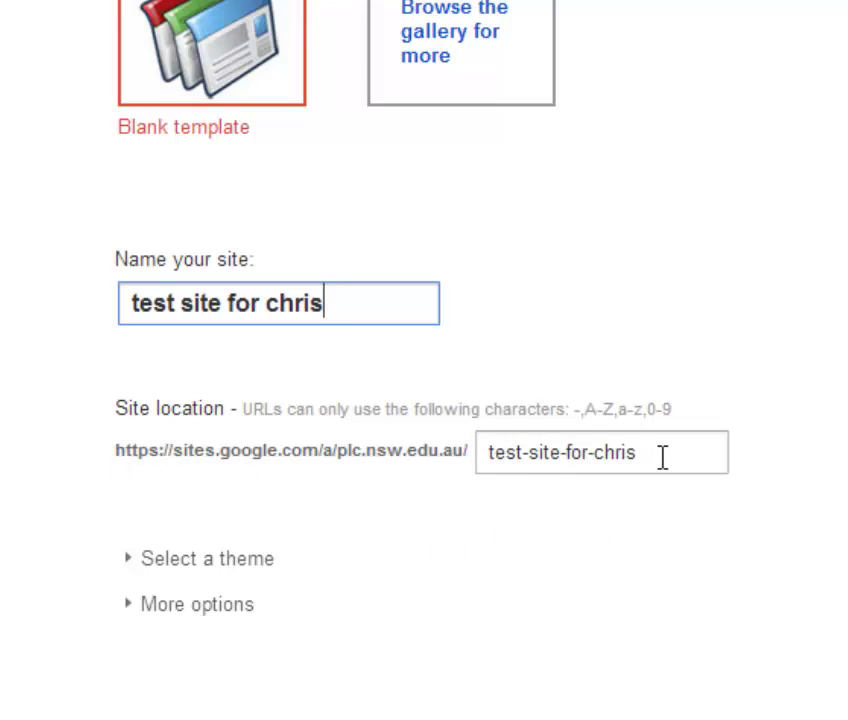
left_click_drag(655, 458, 473, 455)
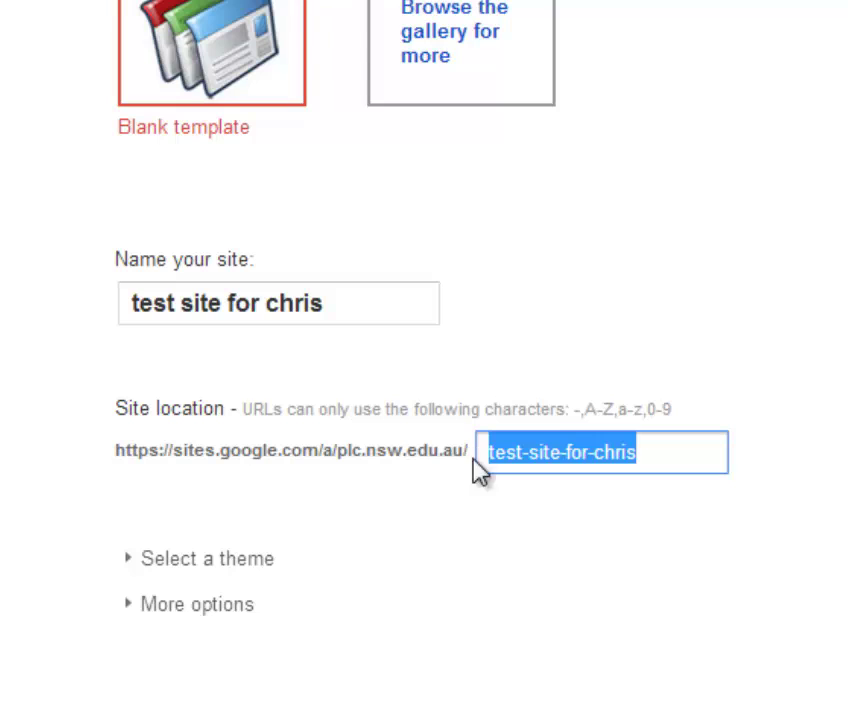
left_click(634, 466)
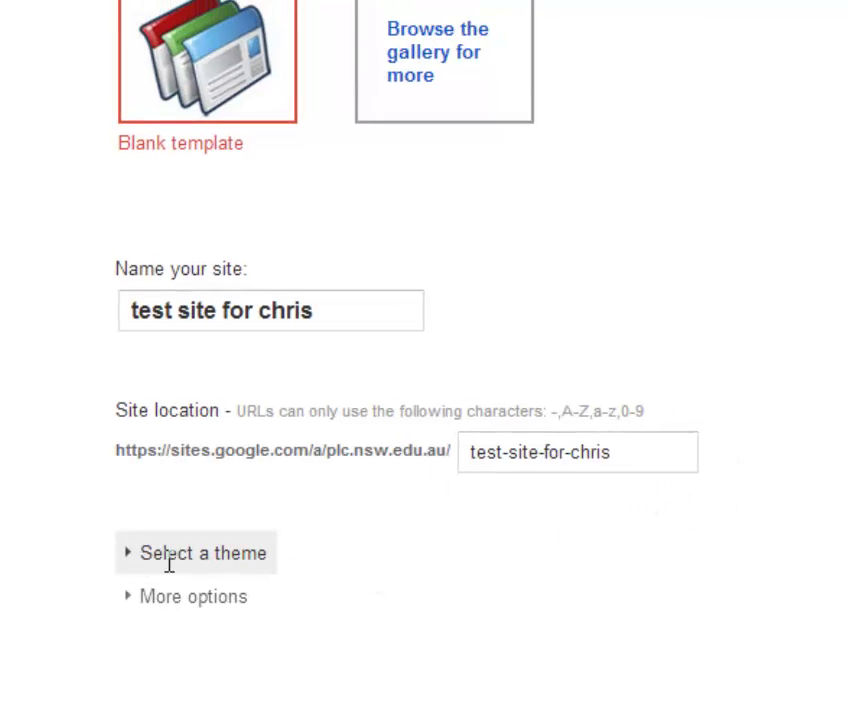
- Expand the theme choices for the new site and select the Simple theme
left_click(167, 556)
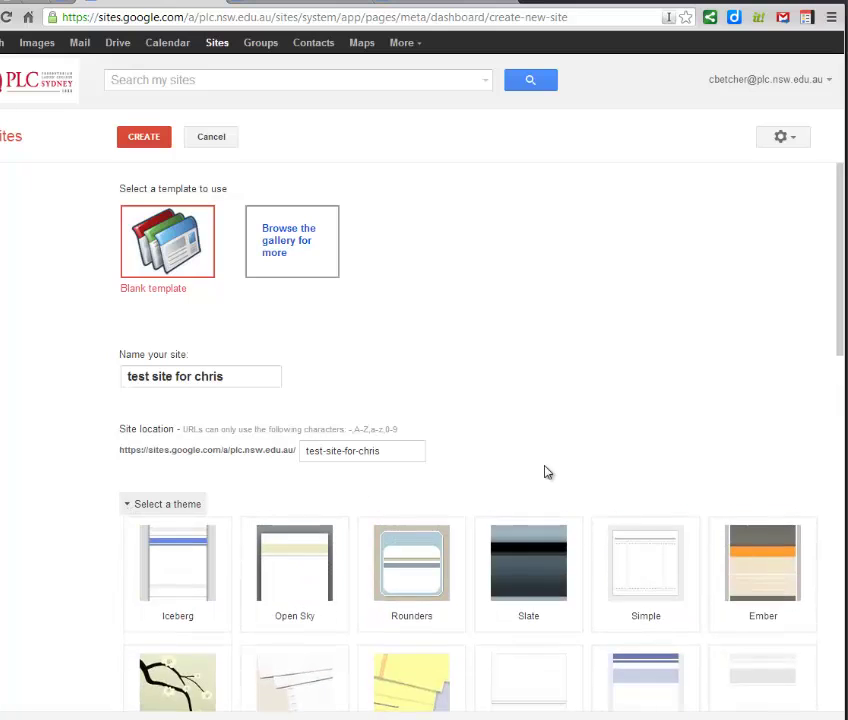
scroll(547, 471, "down", 5)
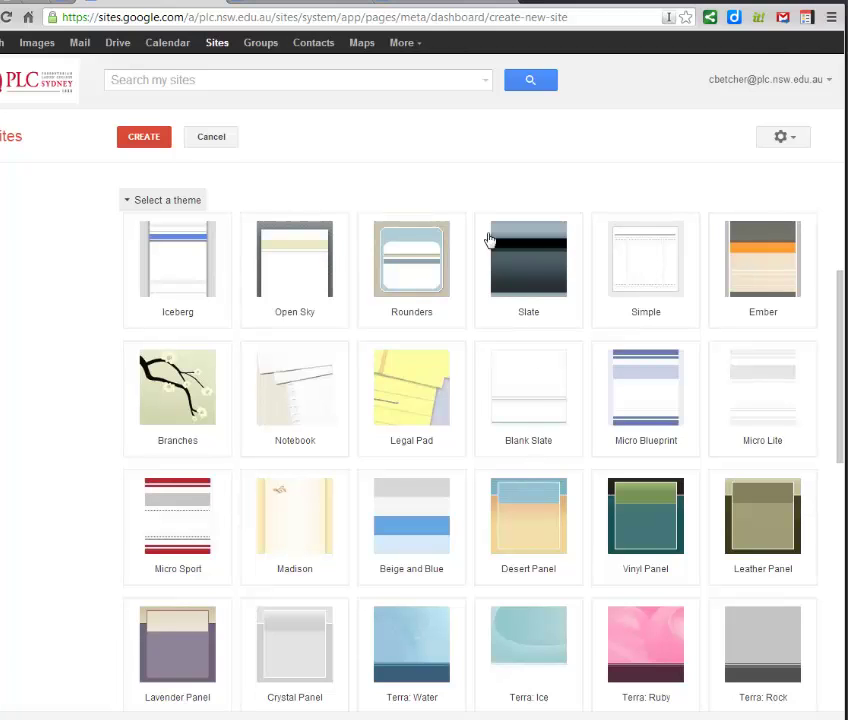
left_click(356, 6)
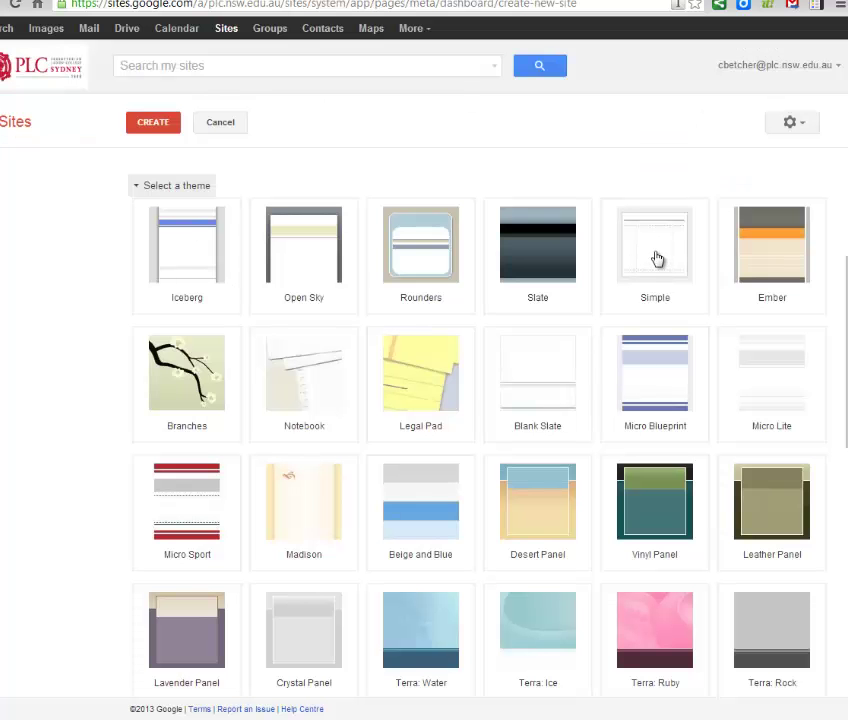
left_click(657, 259)
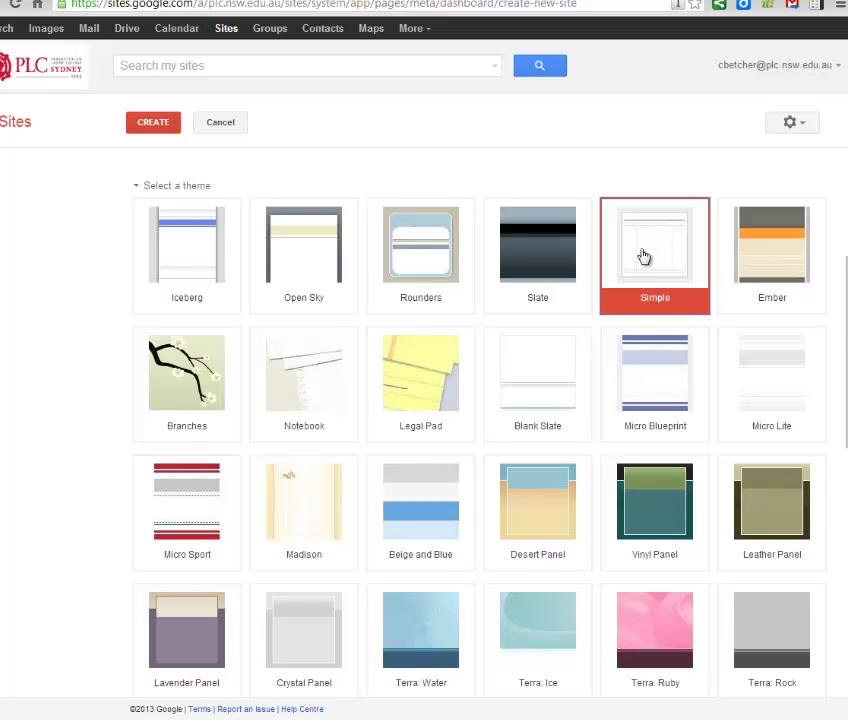
- Under the additional options, set the site categories to "sample, test. summit" and the site description to "sample site"
scroll(643, 257, "down", 7)
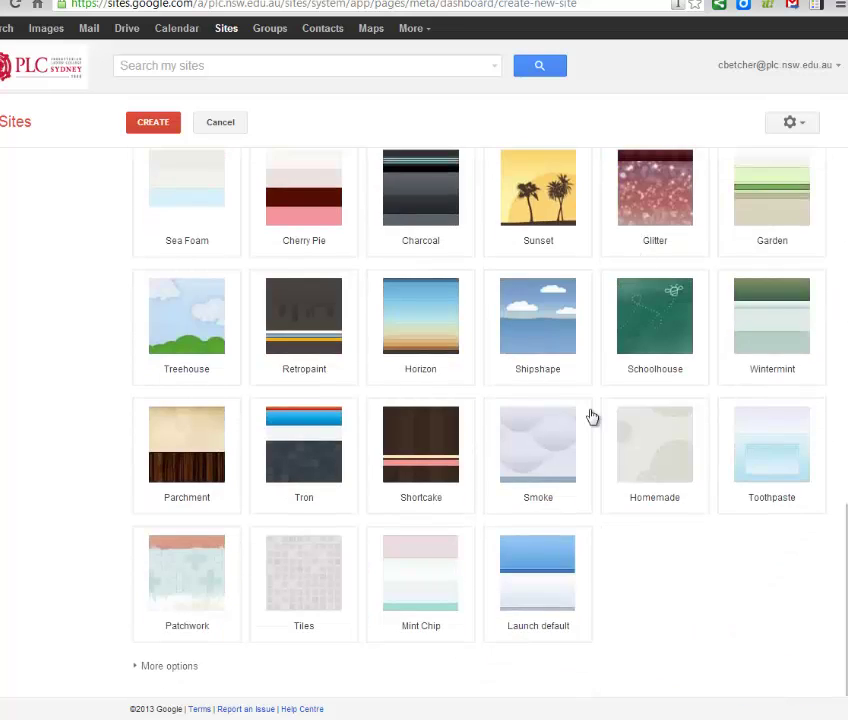
left_click(146, 666)
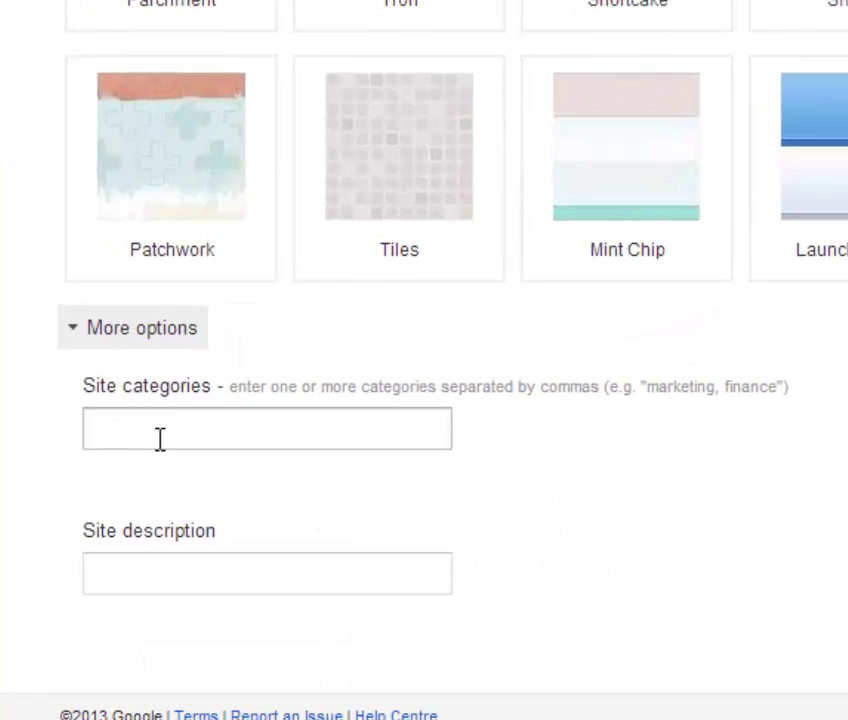
left_click(217, 643)
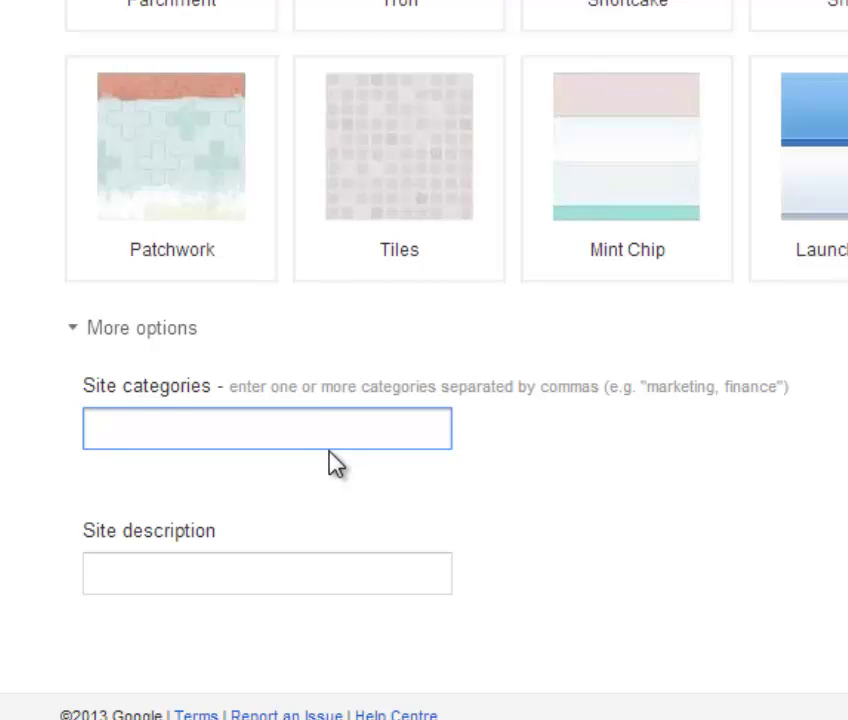
type("sample,")
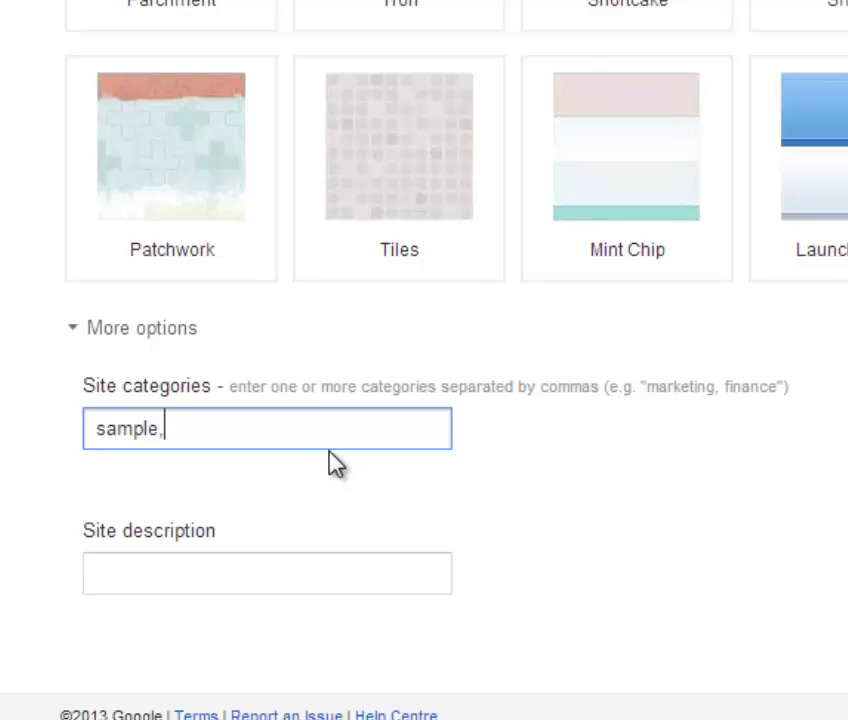
type(" test. ")
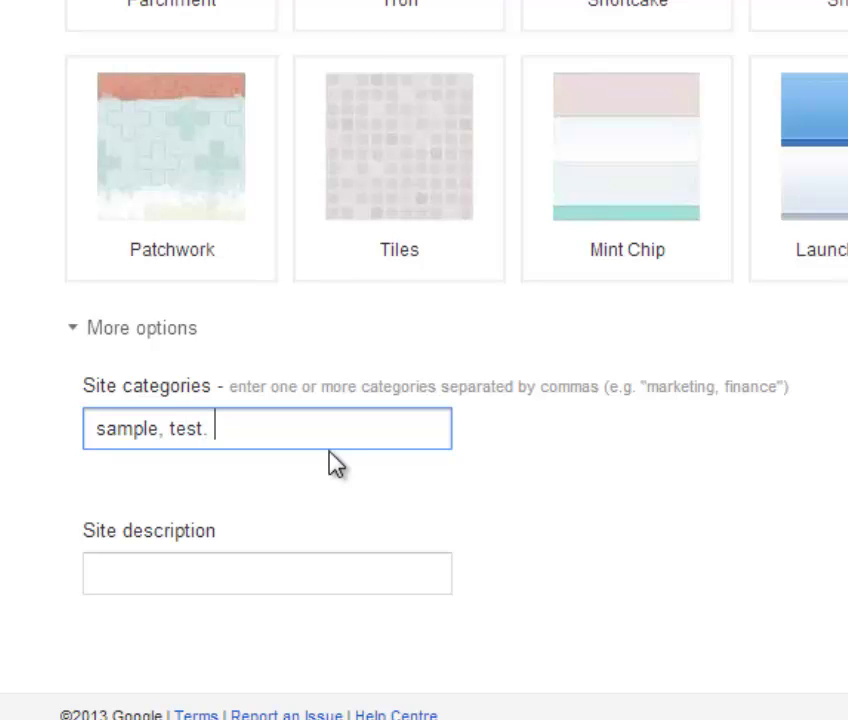
type("summit")
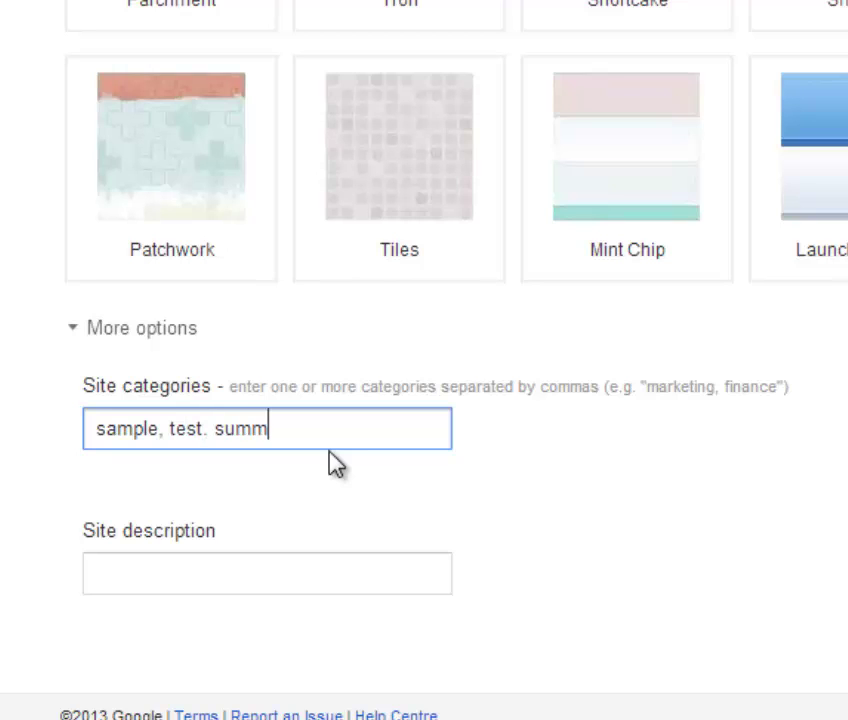
left_click(244, 574)
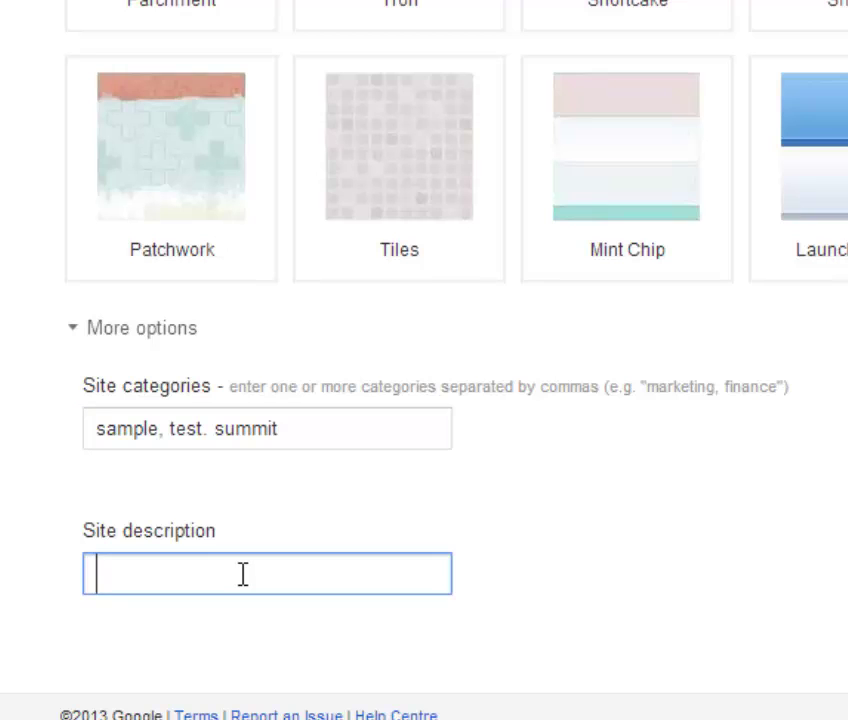
type("sample site")
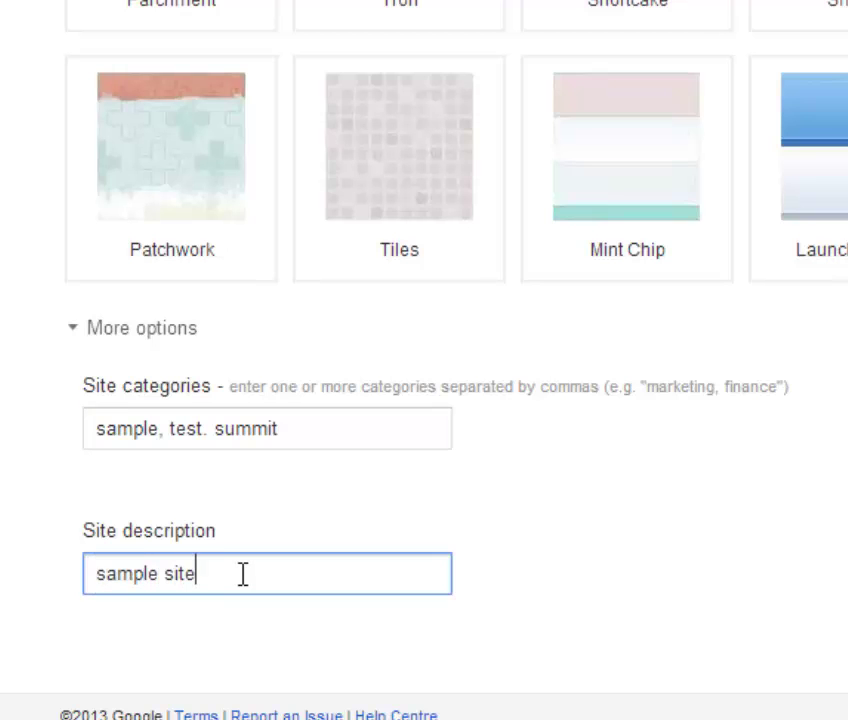
- Create the new site with the chosen name, theme, categories and description
scroll(583, 505, "up", 20)
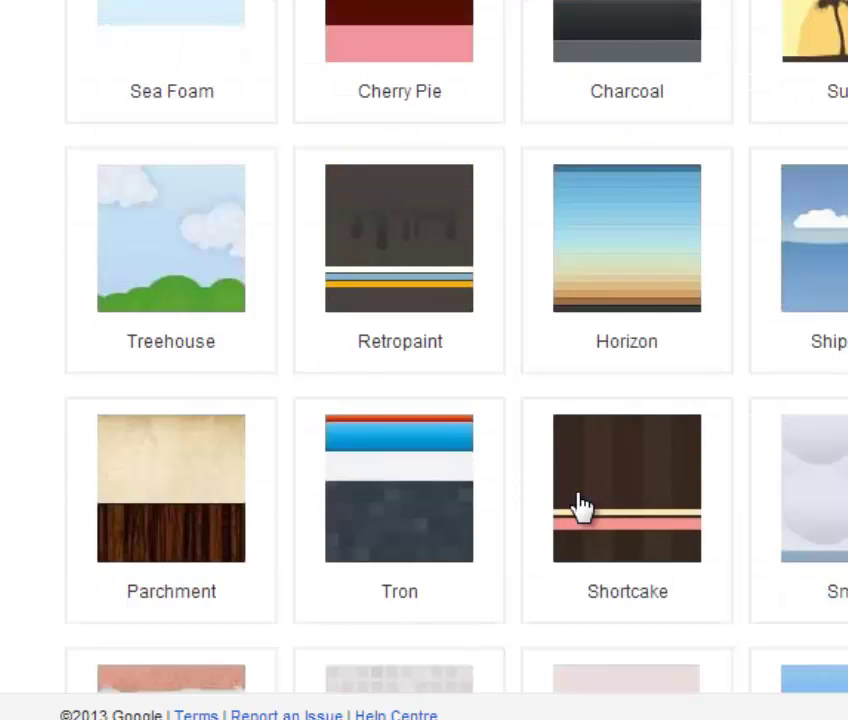
scroll(355, 232, "up", 2)
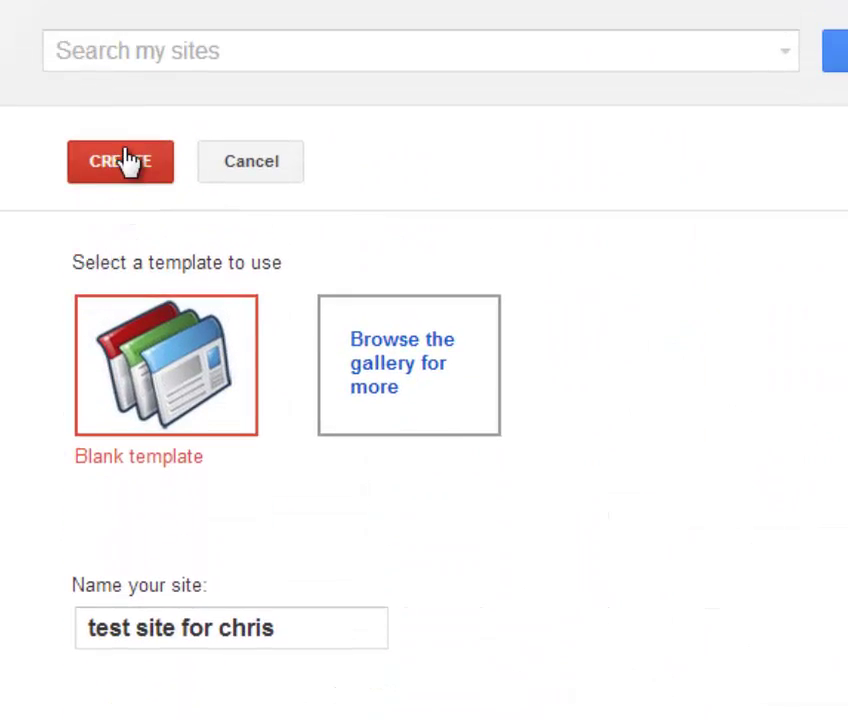
left_click(117, 170)
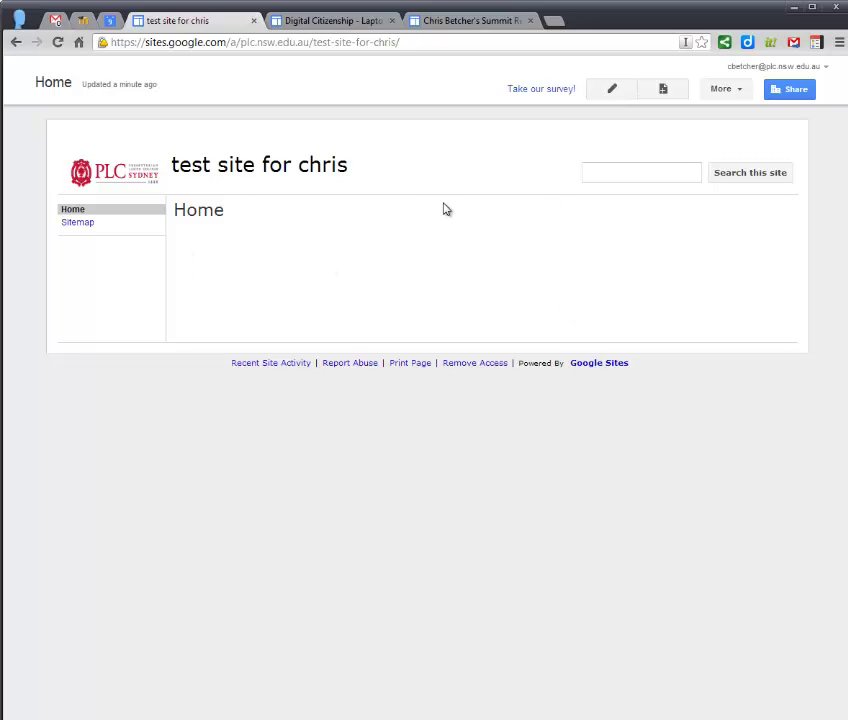
- Change the site's sharing visibility from PLC Sydney to Private and save the setting
left_click(741, 91)
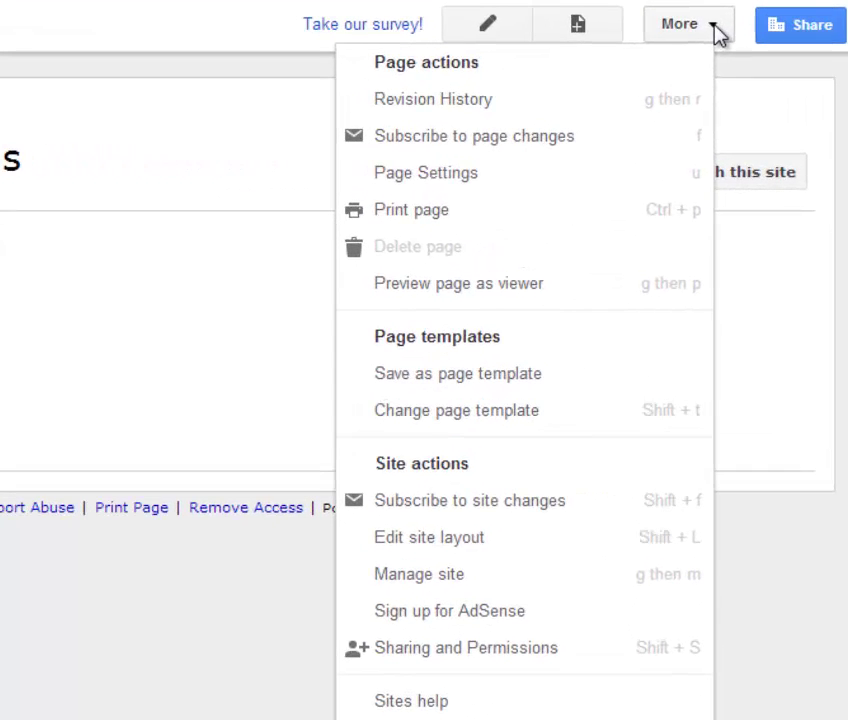
left_click(538, 659)
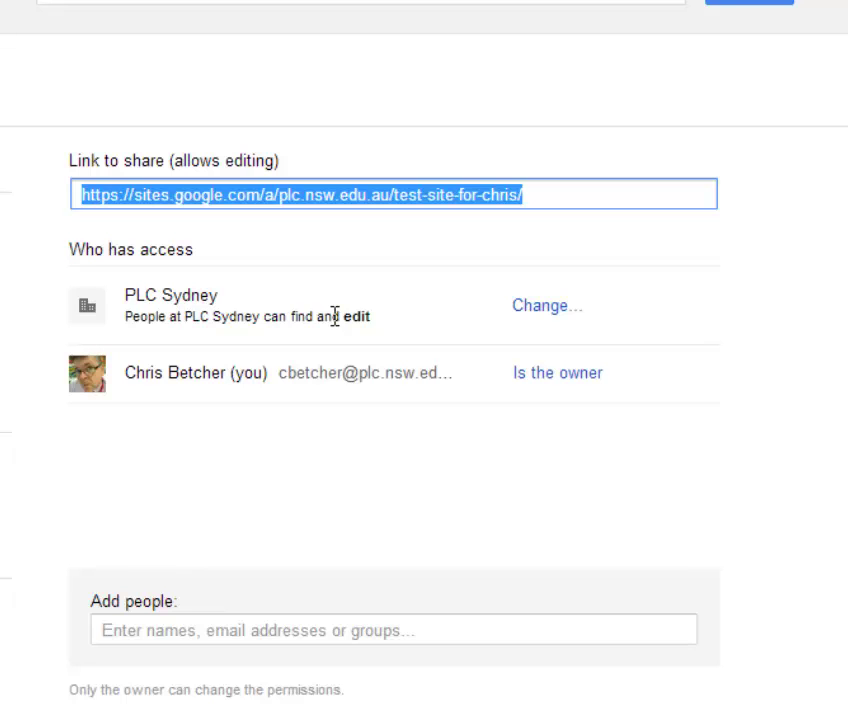
left_click(537, 308)
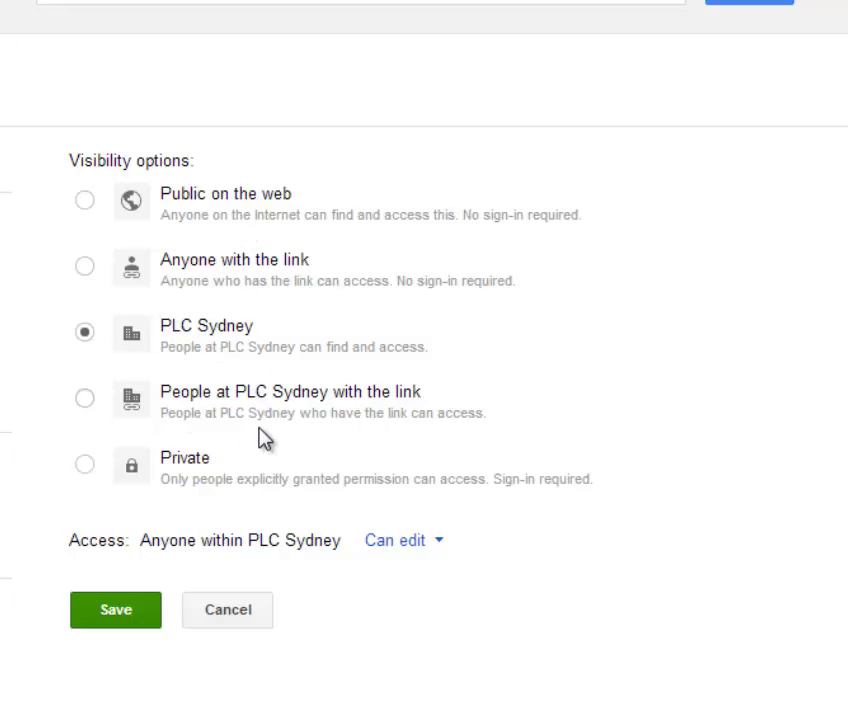
left_click(86, 465)
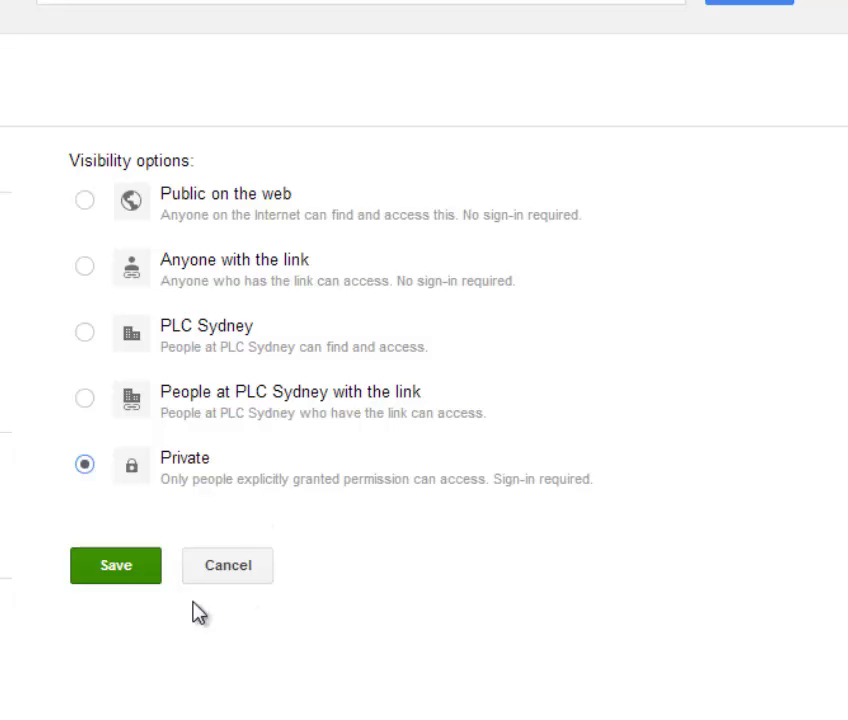
left_click(118, 568)
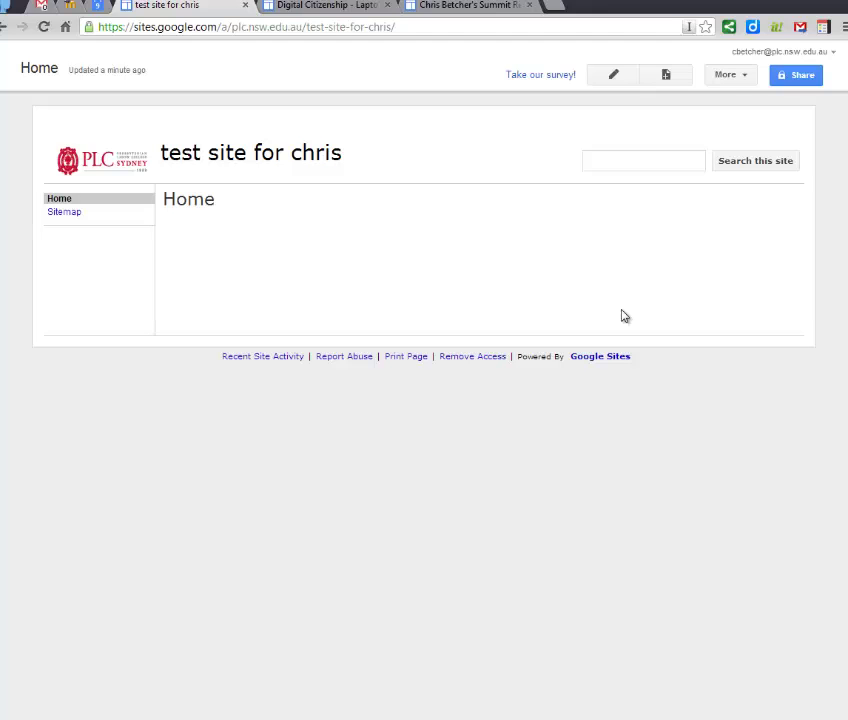
- Open the site layout for editing and set a custom site width of 1000 px
left_click(742, 78)
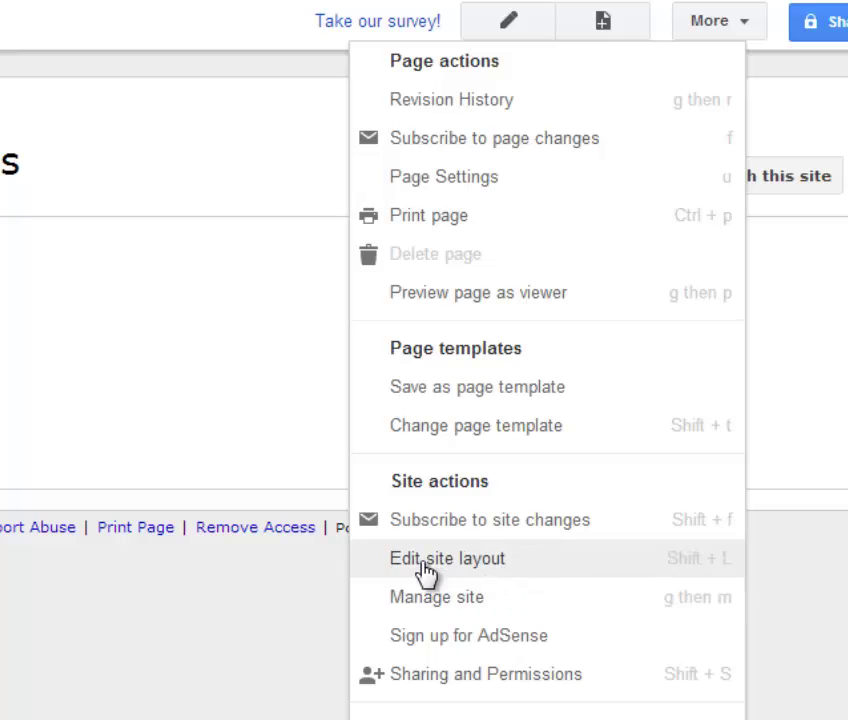
left_click(473, 566)
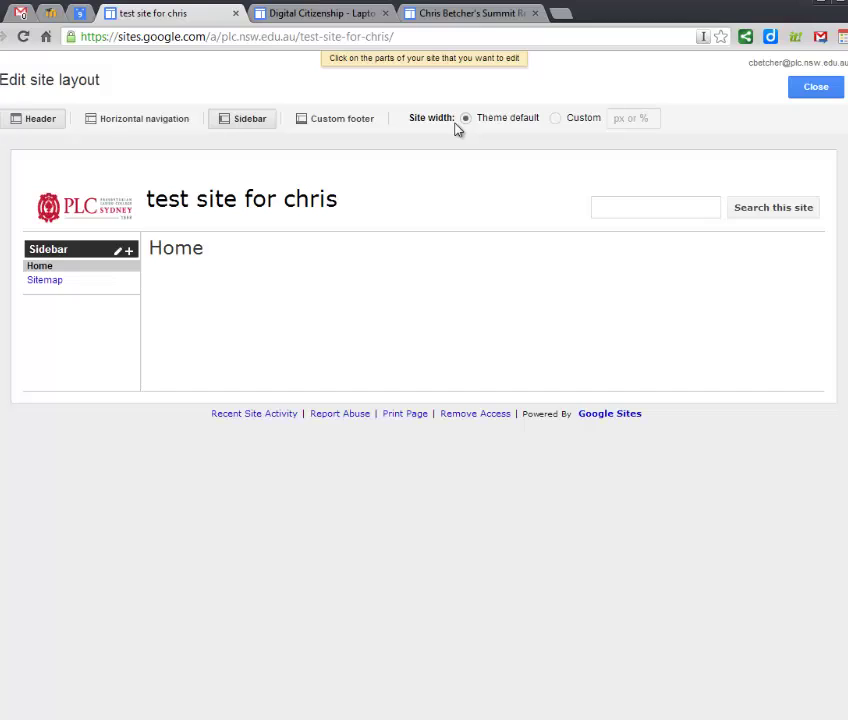
left_click(556, 119)
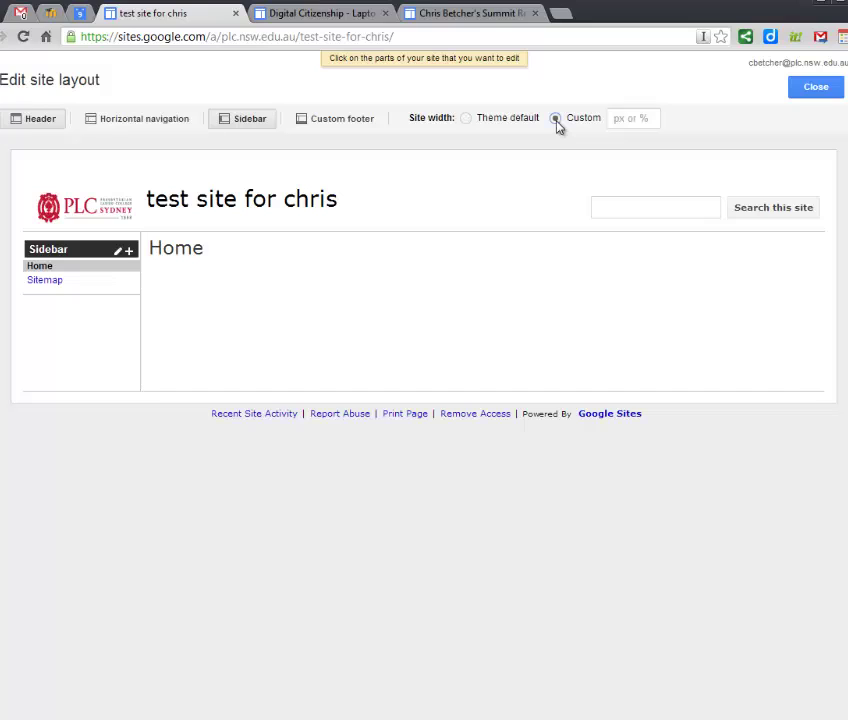
left_click(640, 120)
type("1000")
key("Return")
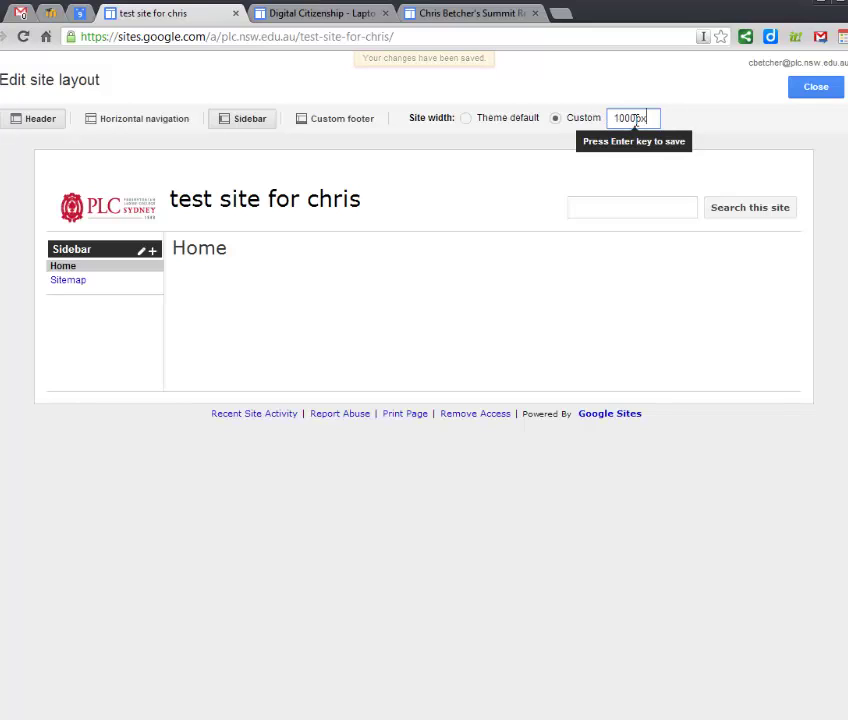
- Change the custom site width to 600px
key("BackSpace")
key("BackSpace")
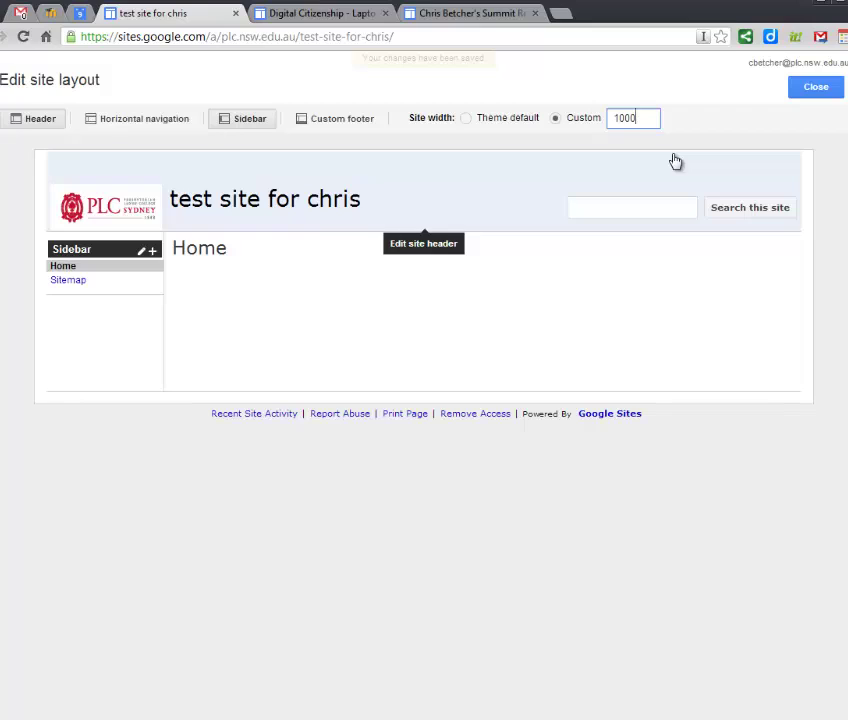
key("BackSpace")
key("BackSpace")
key("BackSpace")
key("BackSpace")
type("600")
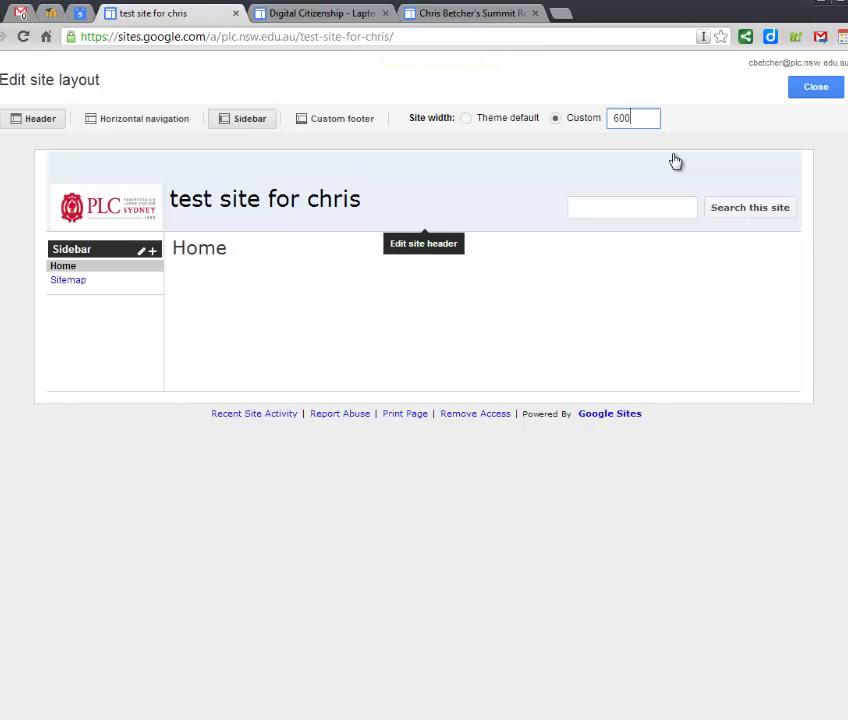
type("px")
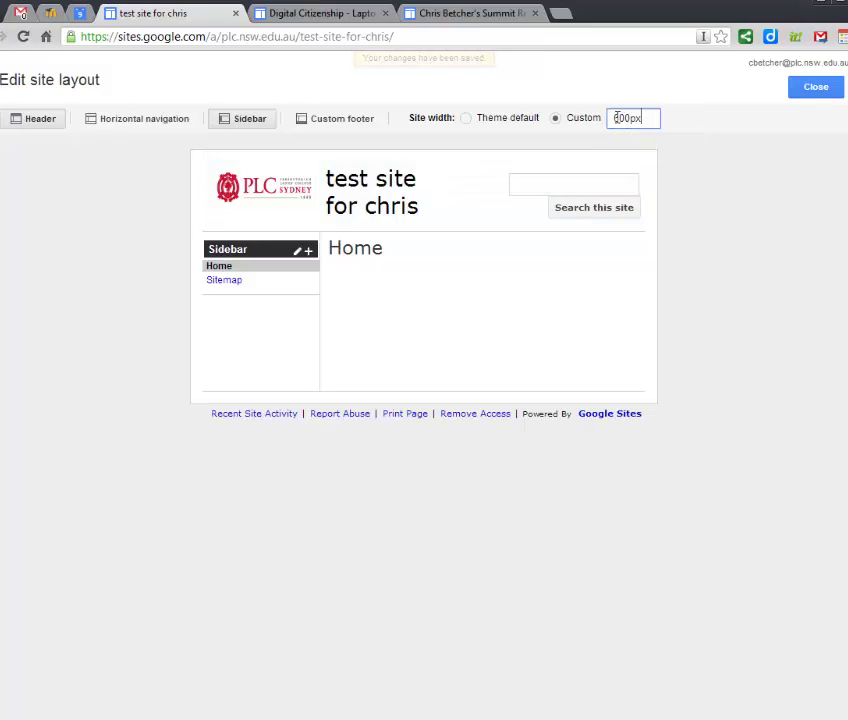
- Set the custom site width back to 1000px
left_click(649, 122)
key("BackSpace")
key("BackSpace")
key("BackSpace")
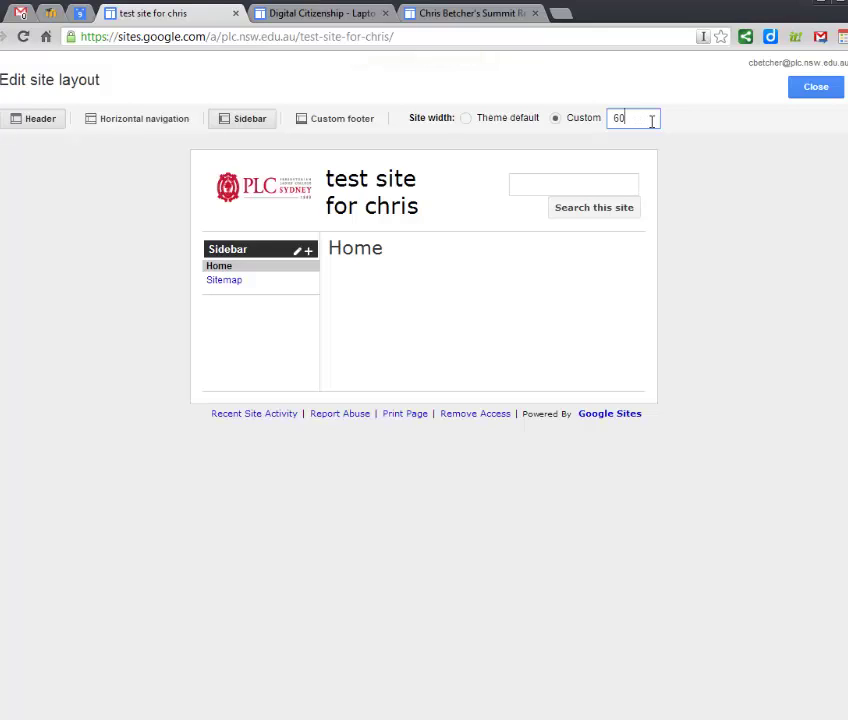
key("BackSpace")
key("BackSpace")
type("1000px")
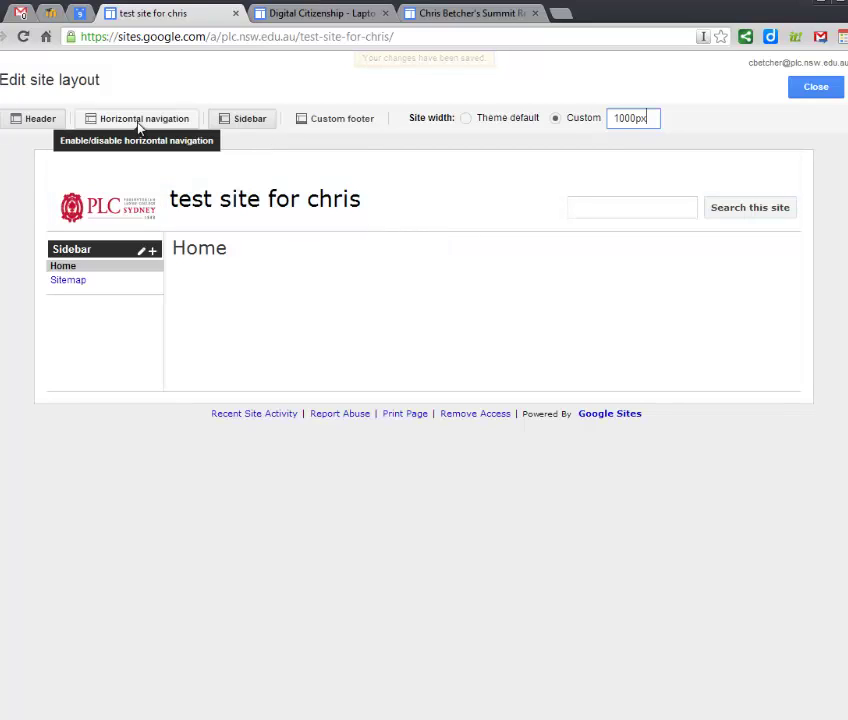
- Enable the horizontal navigation and turn off the sidebar in the site layout
left_click(140, 121)
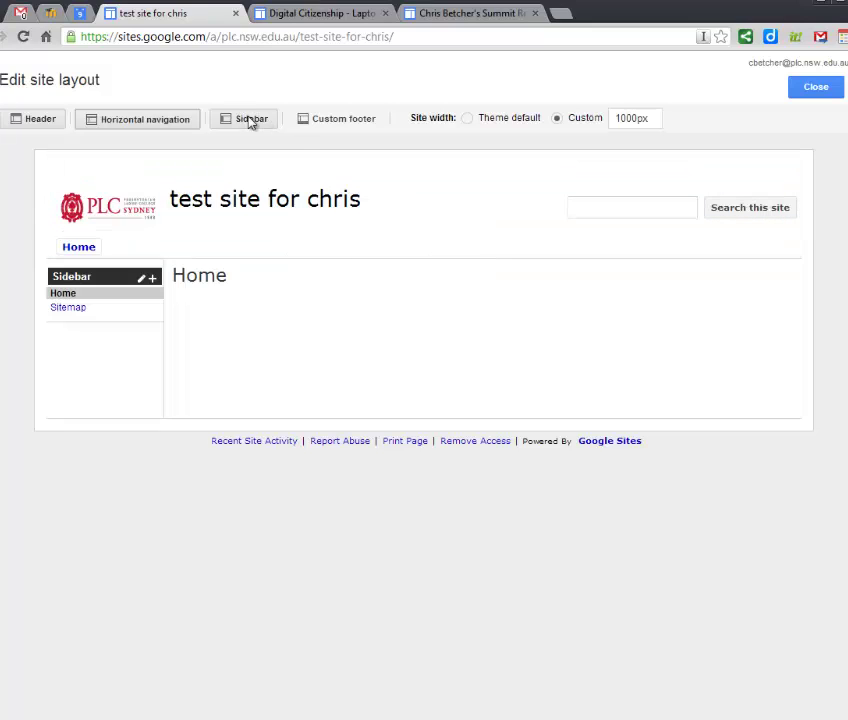
left_click(243, 124)
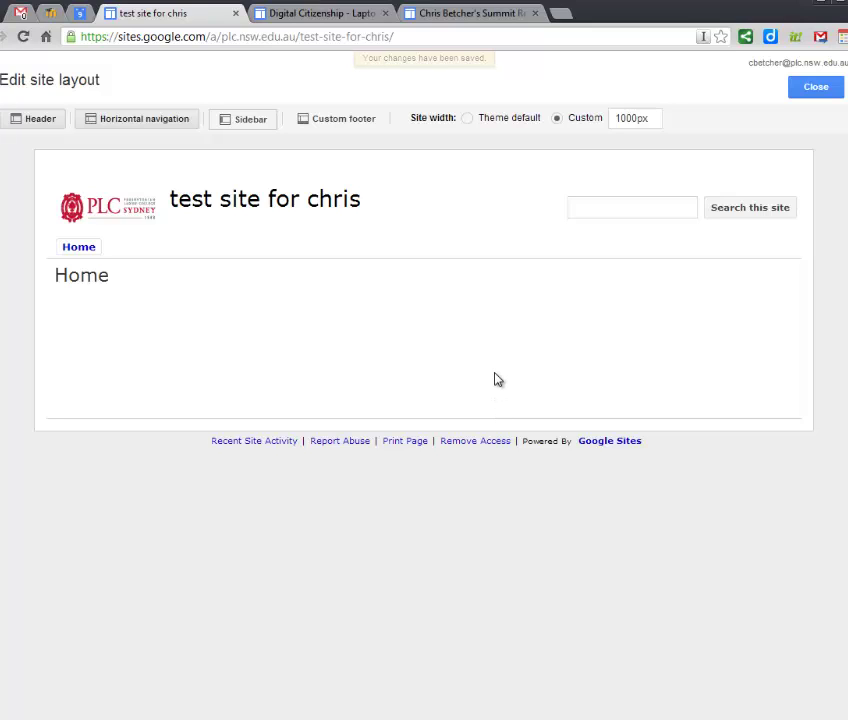
- Enable a custom footer for the site and set its text to "Copyright 2013"
left_click(337, 121)
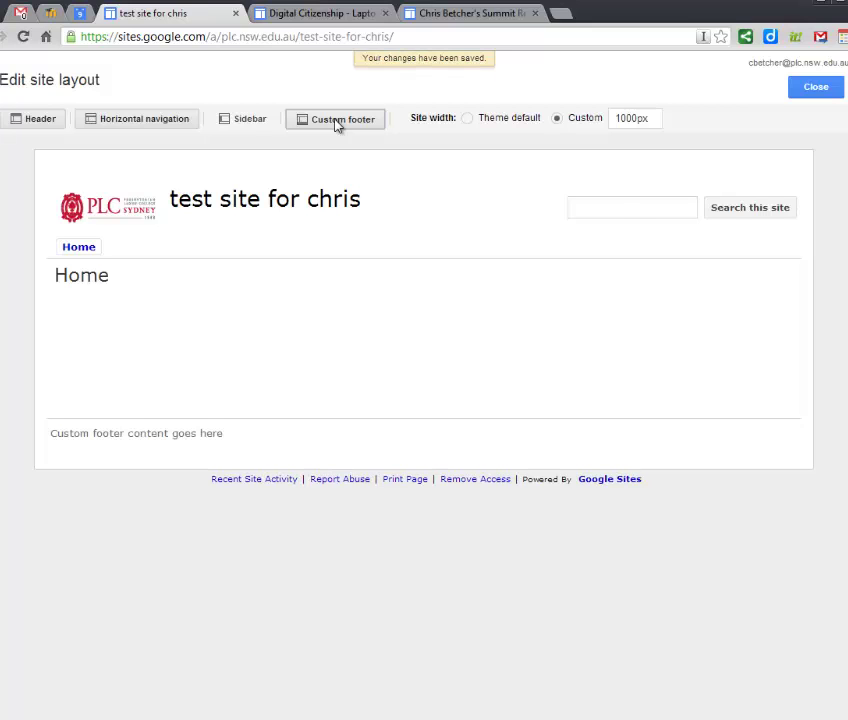
left_click(235, 442)
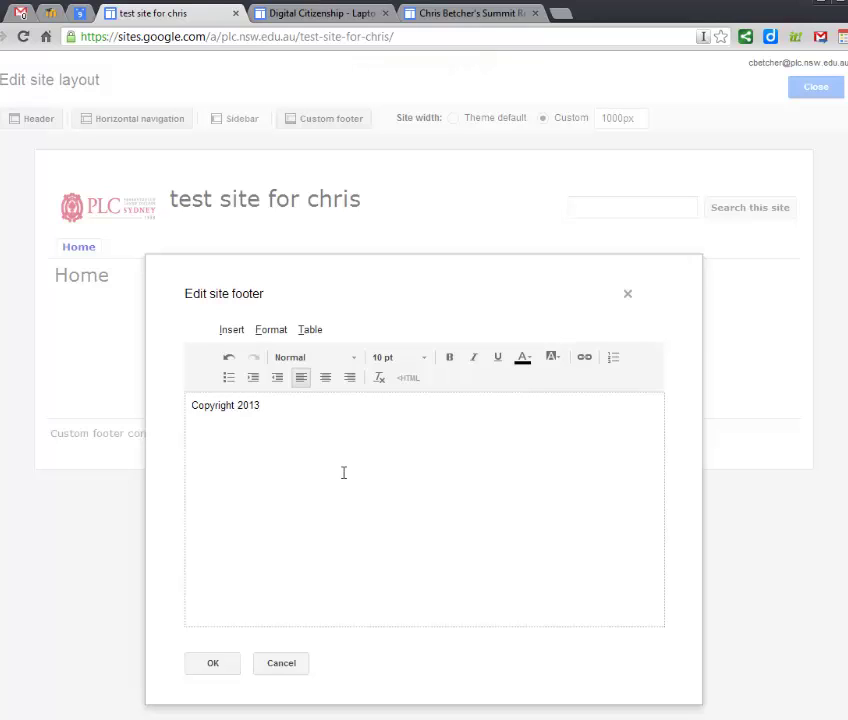
left_click(224, 663)
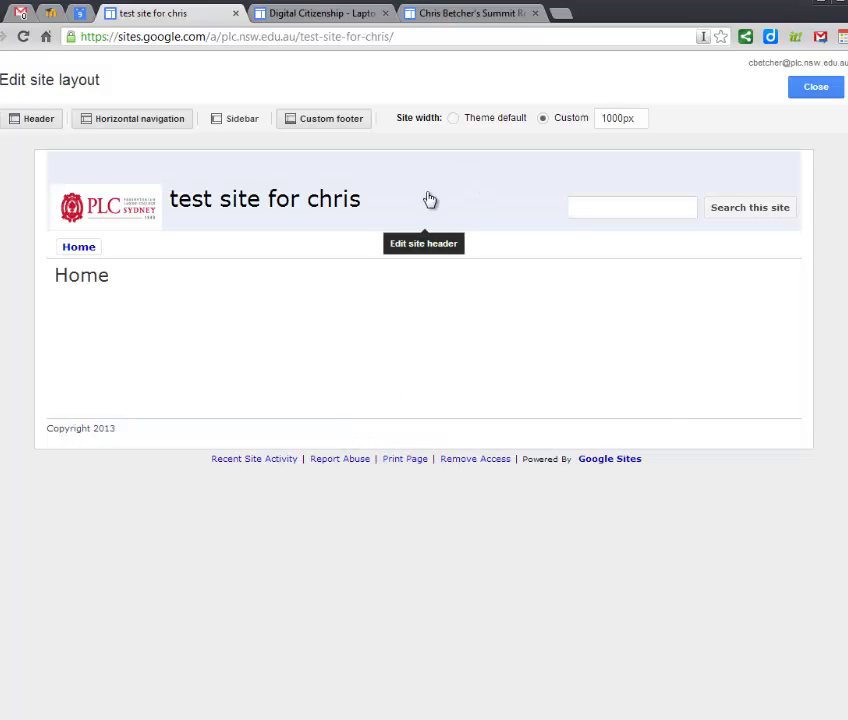
- Set customLogo.png as the custom logo in the site header and finish editing the layout
left_click(429, 200)
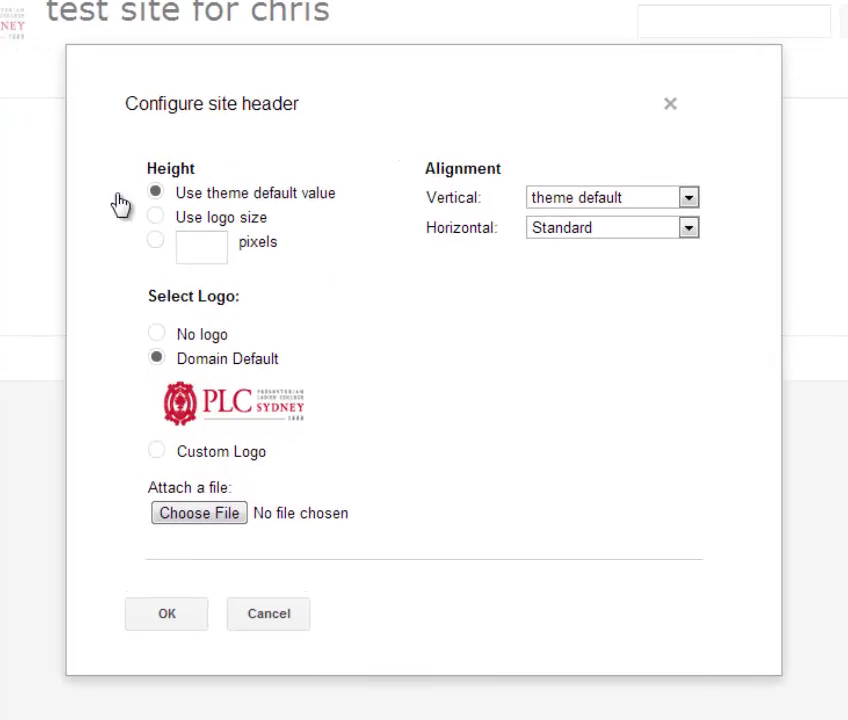
left_click(157, 452)
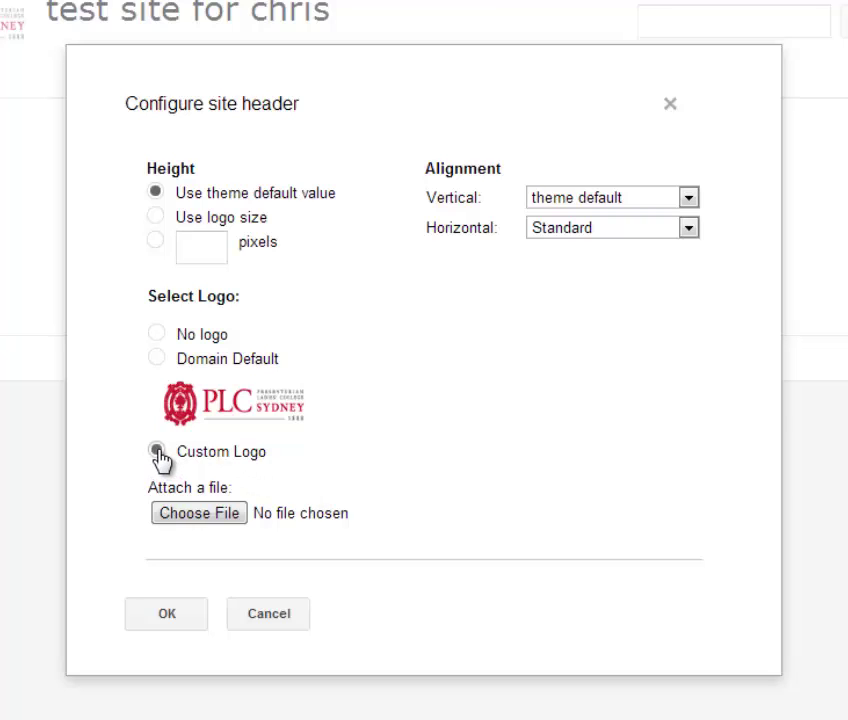
left_click(199, 521)
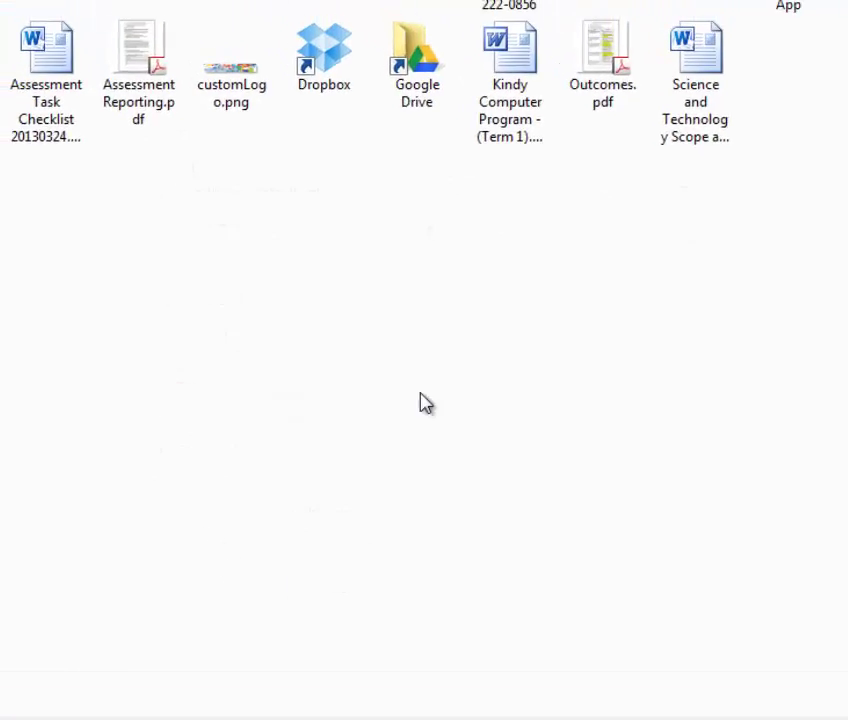
left_click(231, 78)
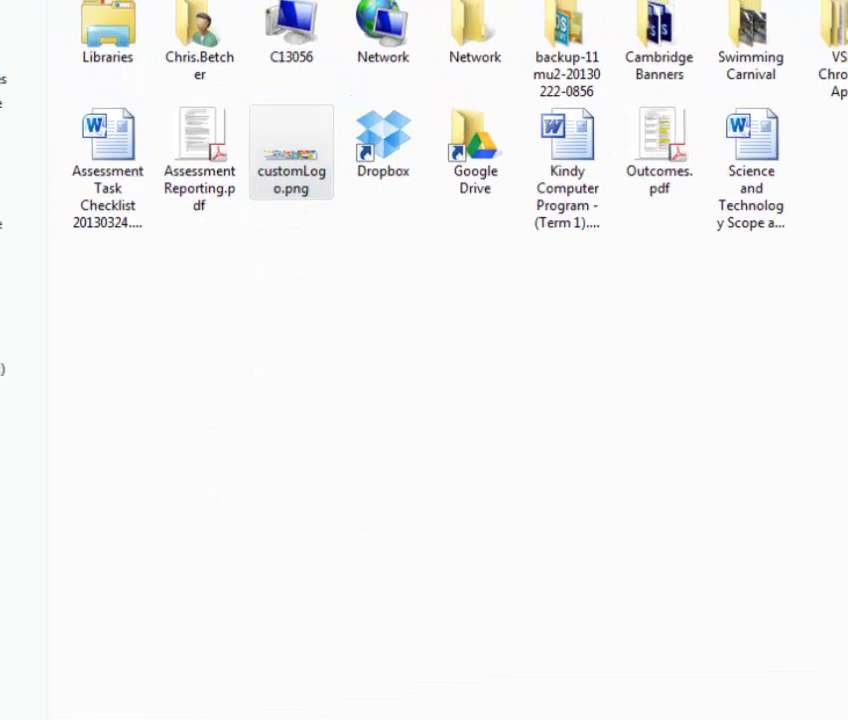
key("Return")
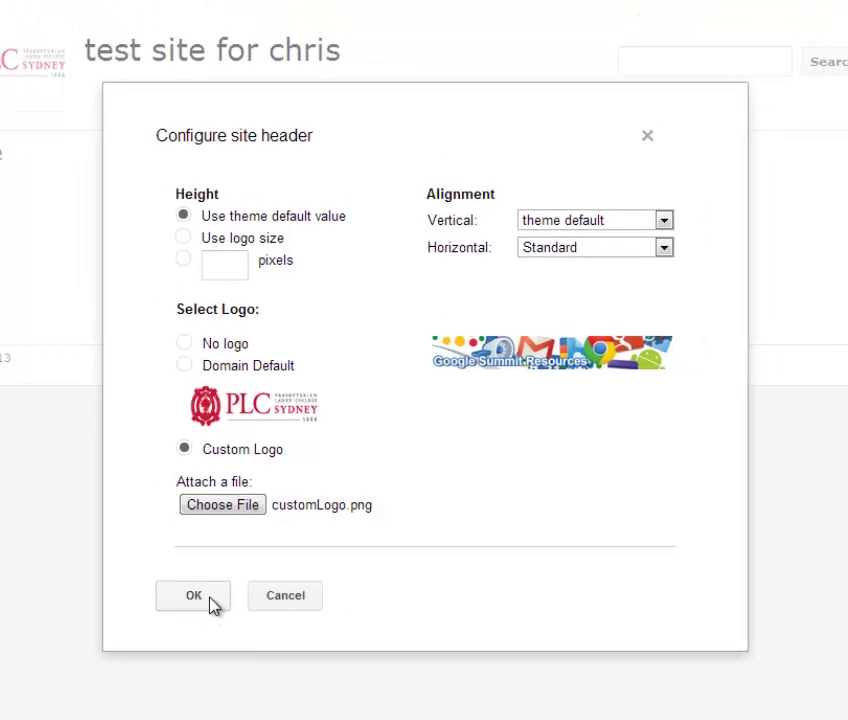
left_click(212, 602)
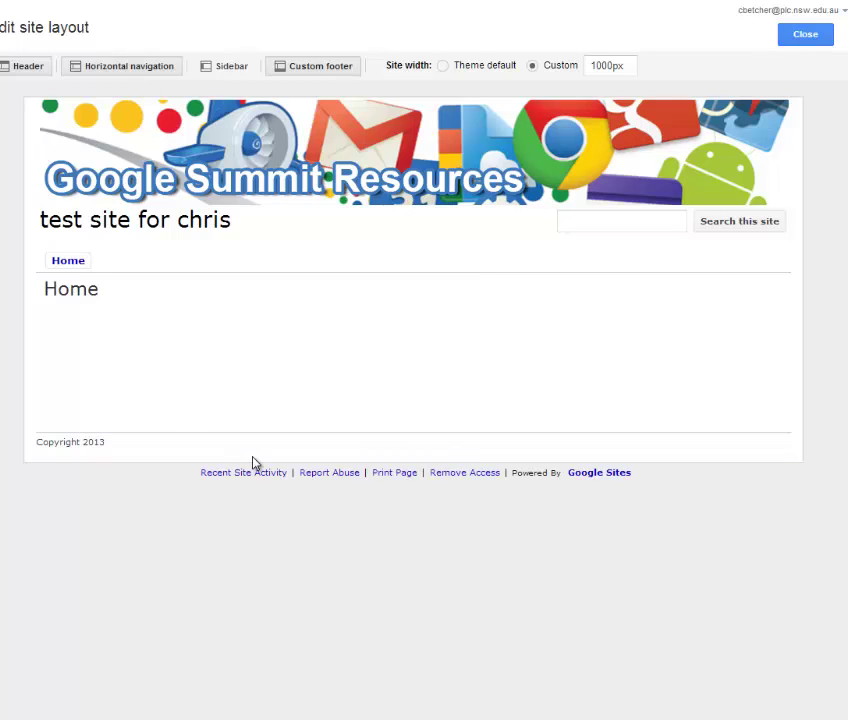
left_click(812, 40)
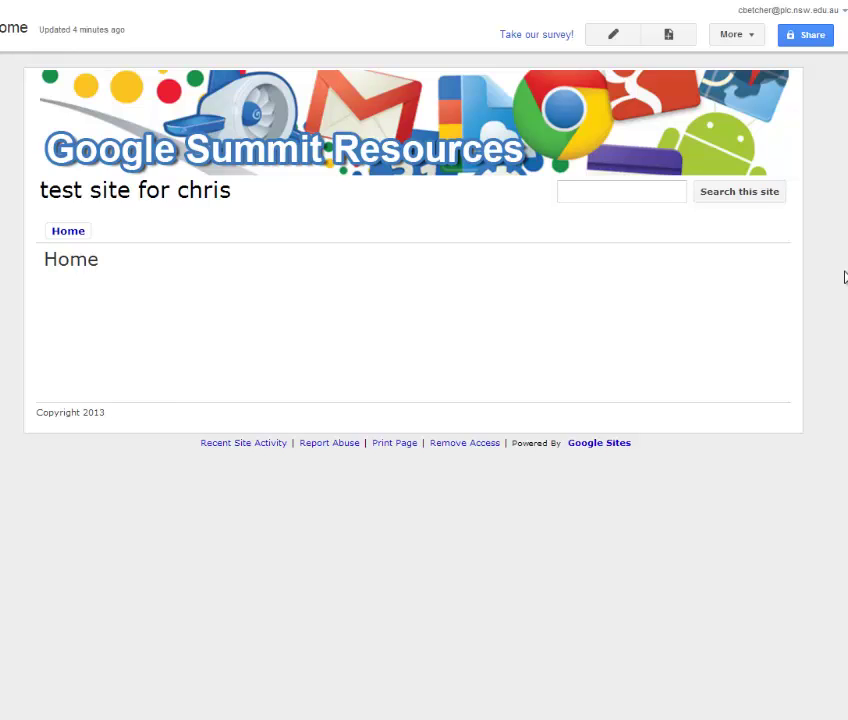
- Open the site management settings and turn off showing the site name at the top of pages
left_click(738, 35)
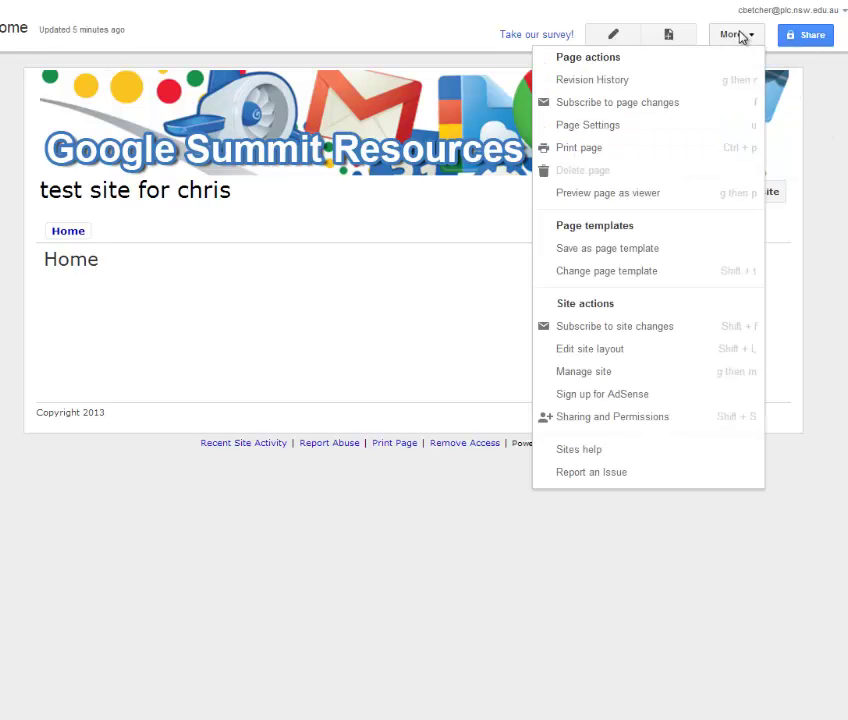
left_click(606, 373)
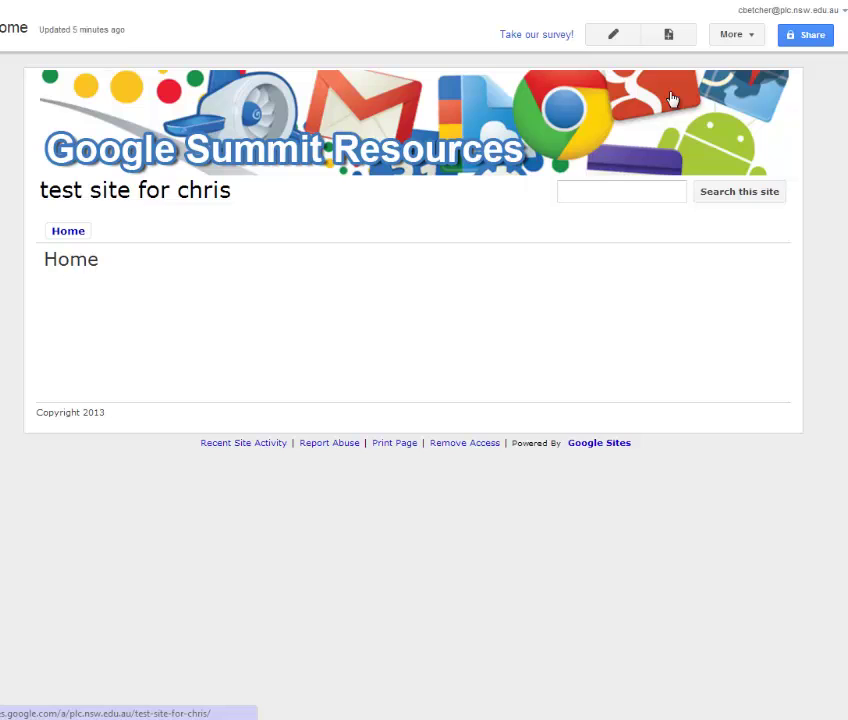
left_click(755, 36)
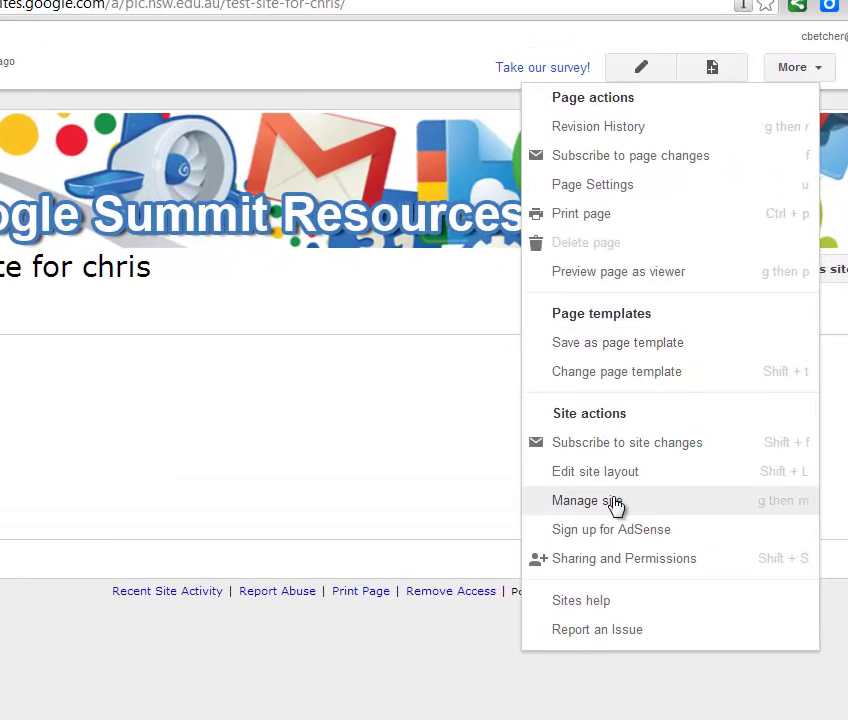
left_click(597, 510)
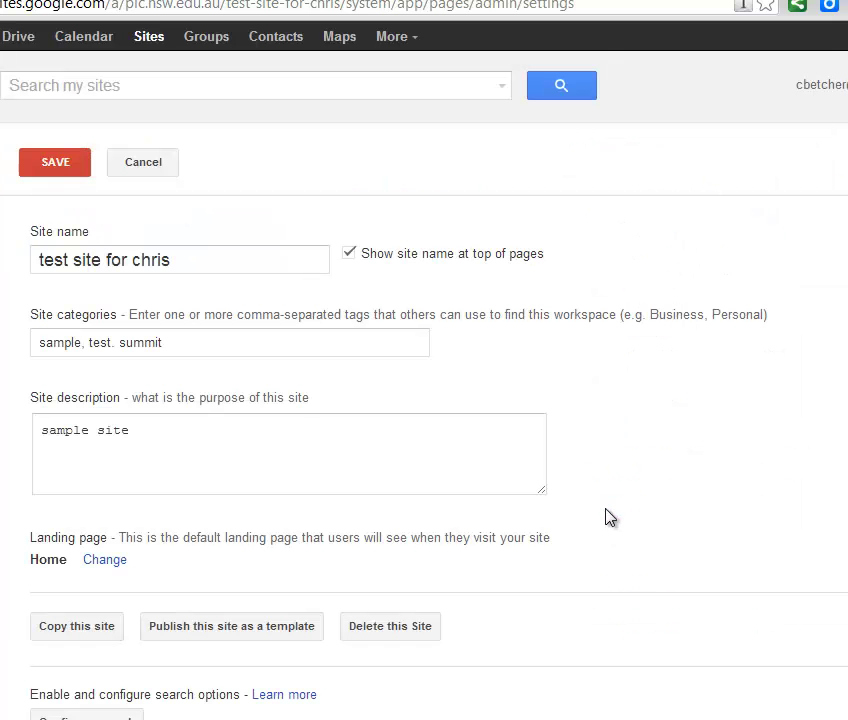
left_click(103, 264)
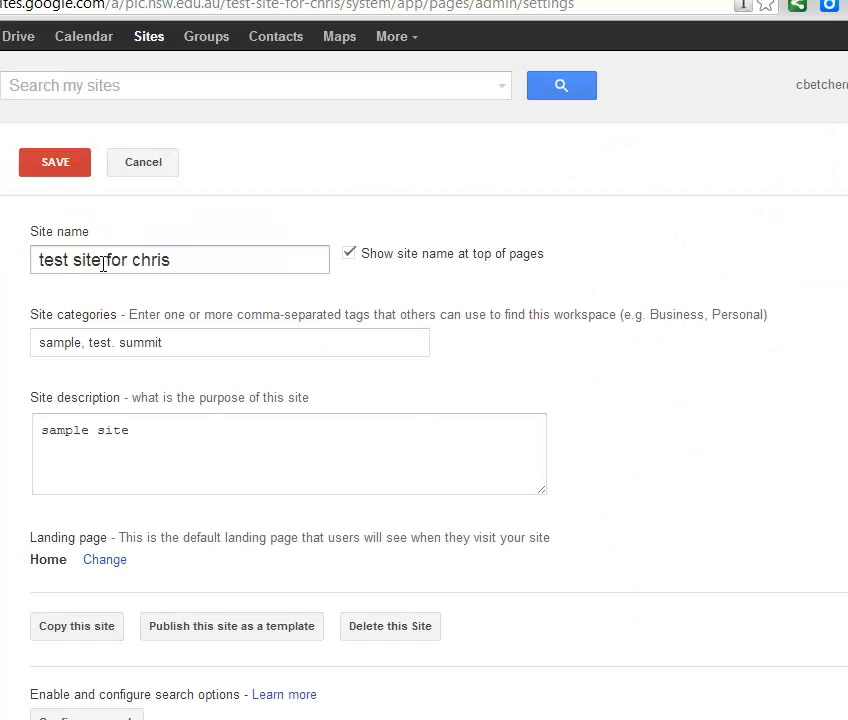
left_click(349, 257)
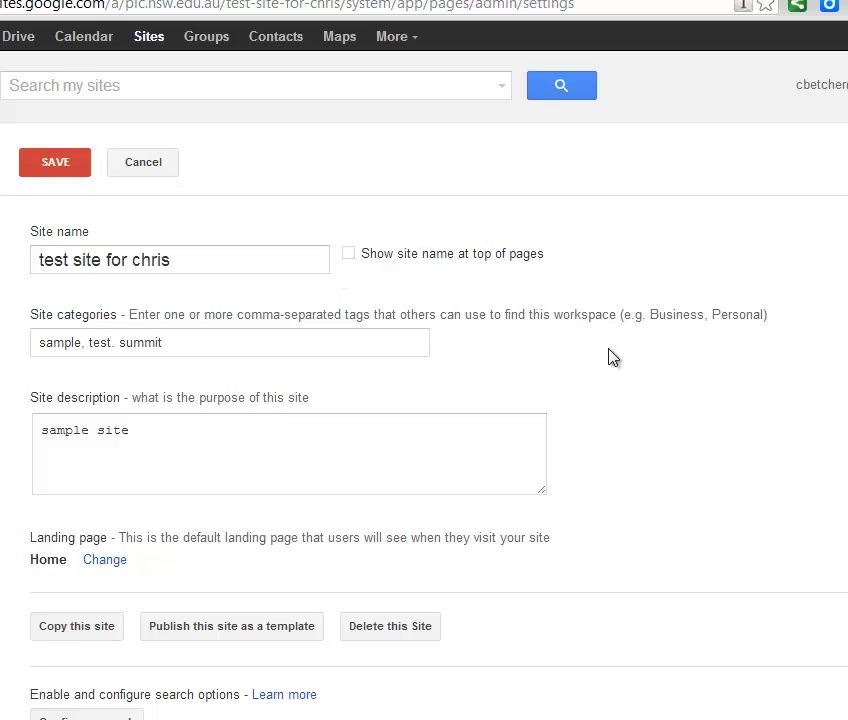
- Try toggling the providers in the site search configuration and accept it with only "this site" selected
scroll(613, 357, "down", 2)
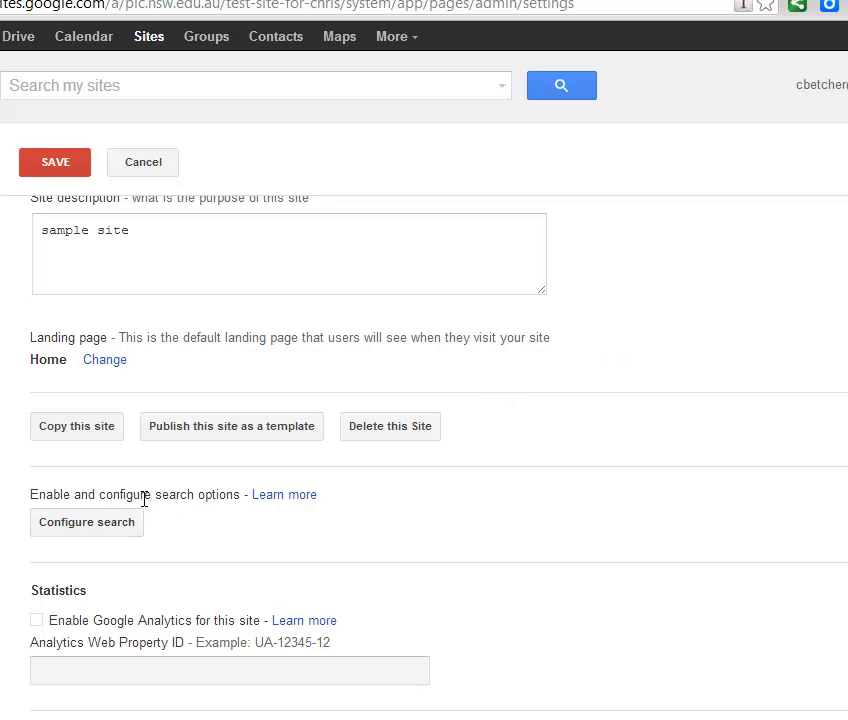
left_click(98, 531)
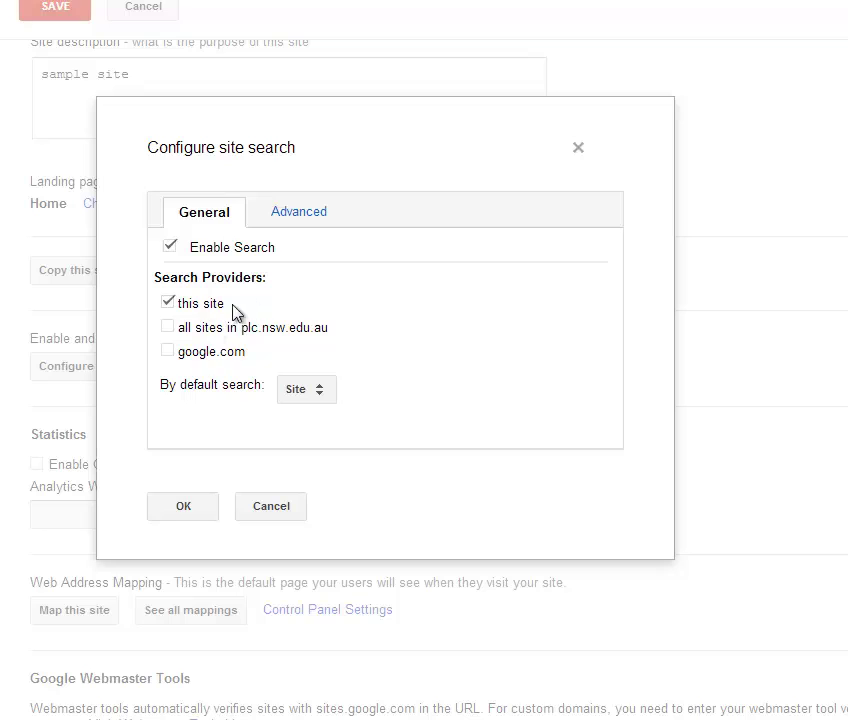
left_click(169, 328)
left_click(168, 327)
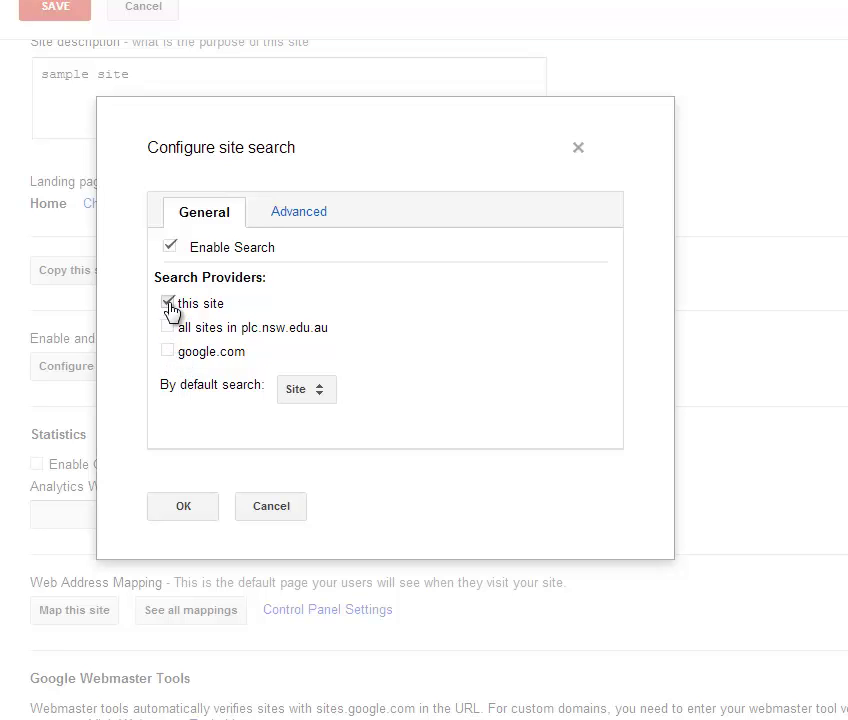
left_click(168, 302)
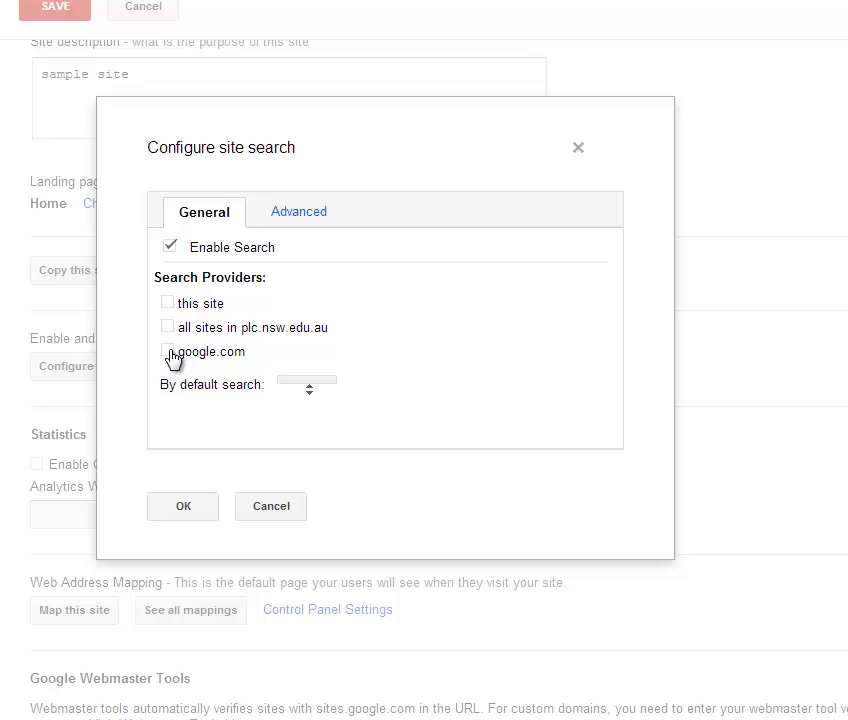
left_click(168, 303)
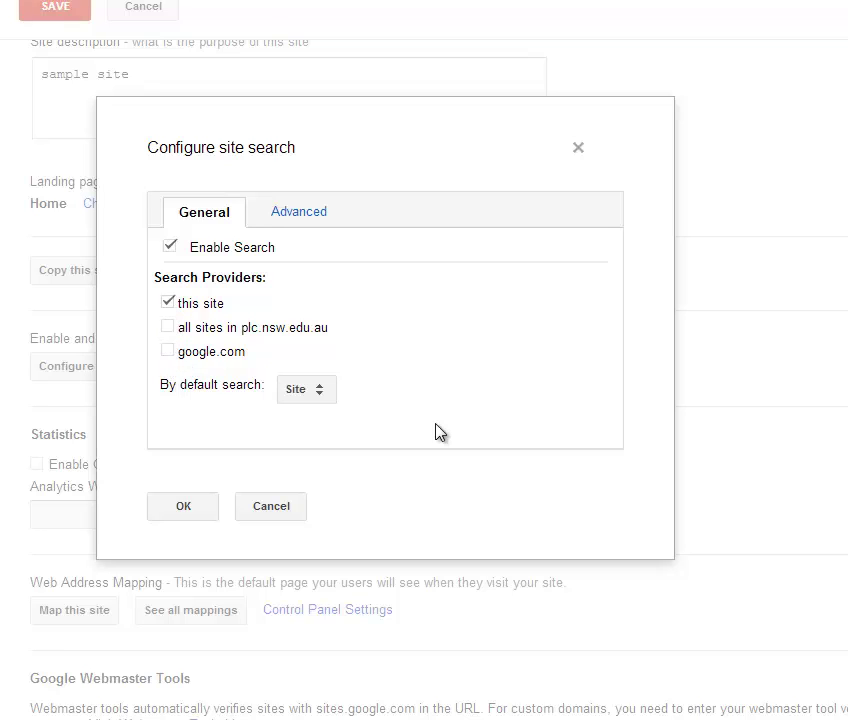
left_click(184, 503)
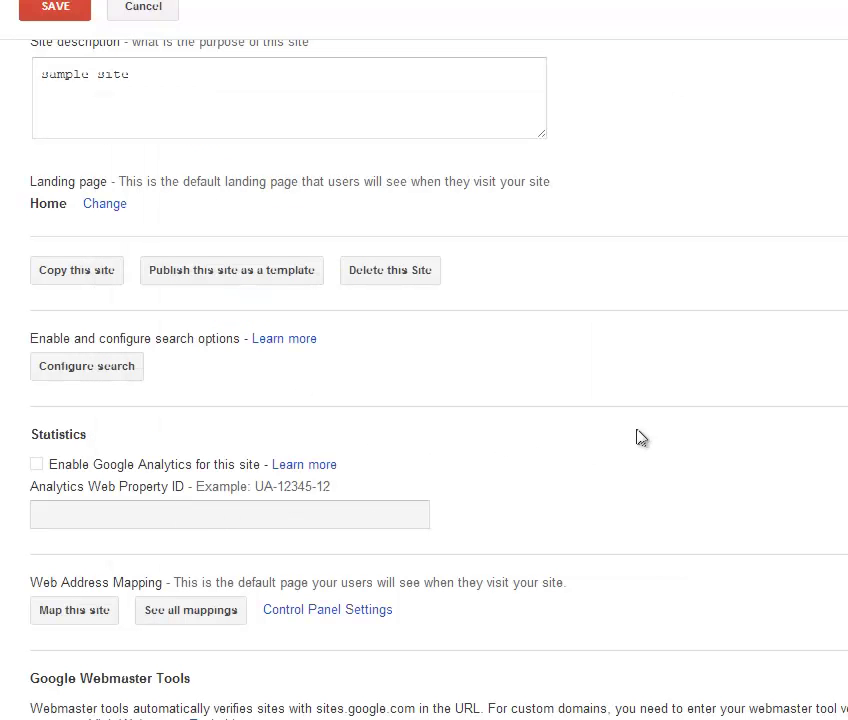
- Enable automatic adjustment of the site to mobile phones in the site settings
scroll(505, 381, "down", 3)
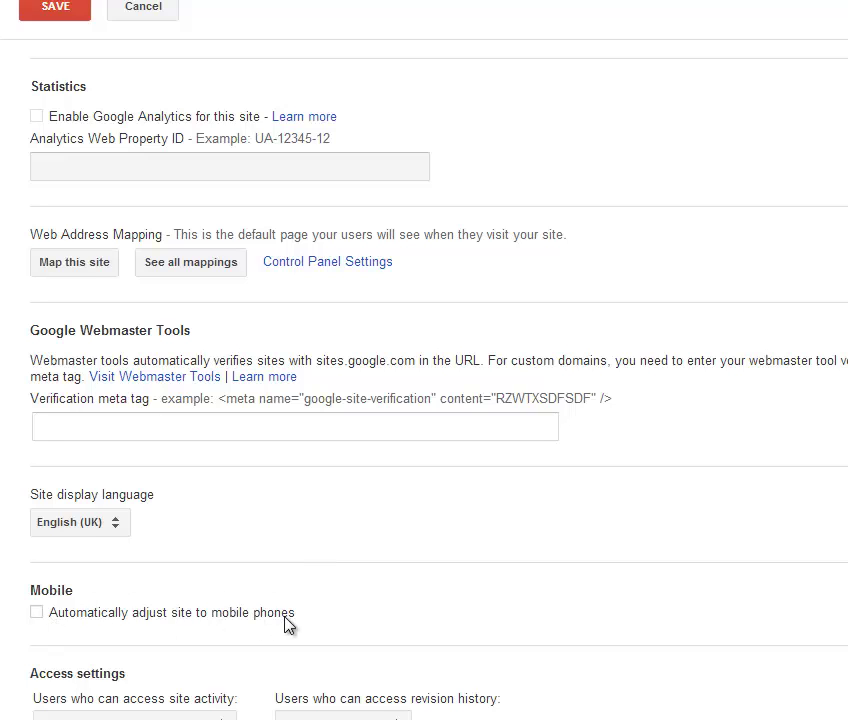
left_click(37, 613)
scroll(220, 615, "down", 2)
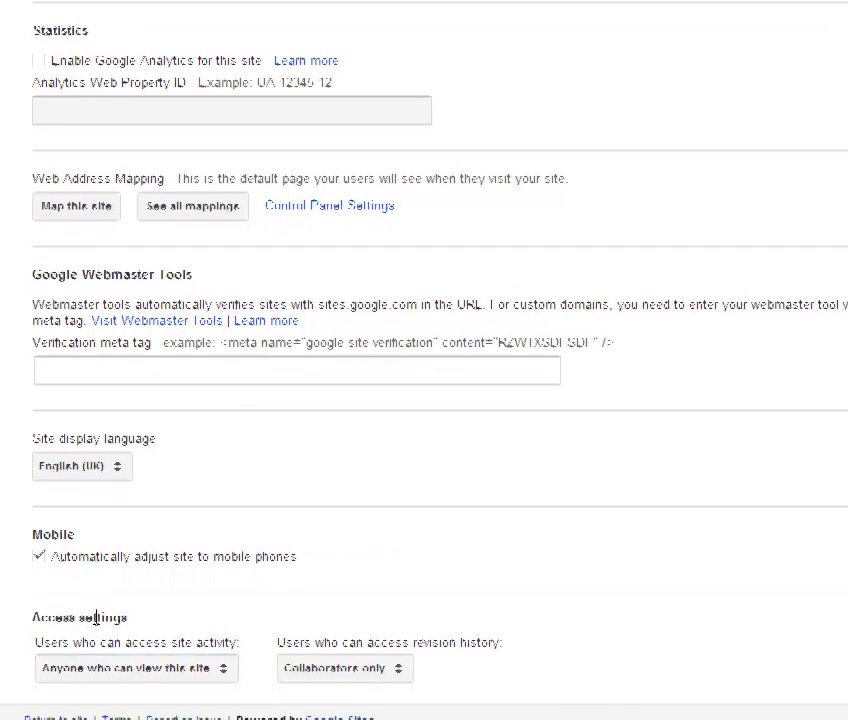
- Review the access options for site activity and revision history, keeping revision history access set to "Collaborators only"
left_click(68, 655)
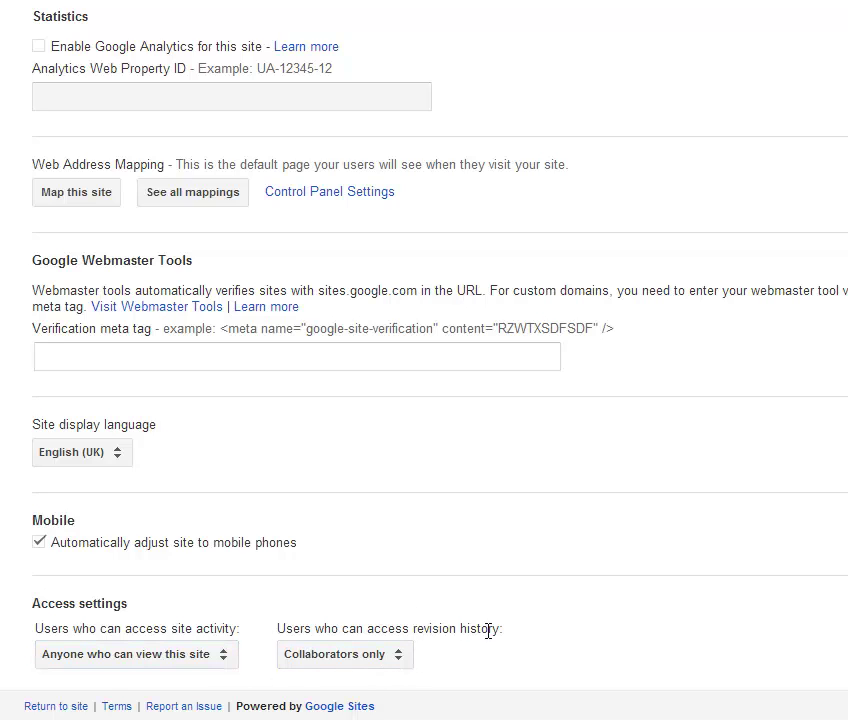
left_click(399, 653)
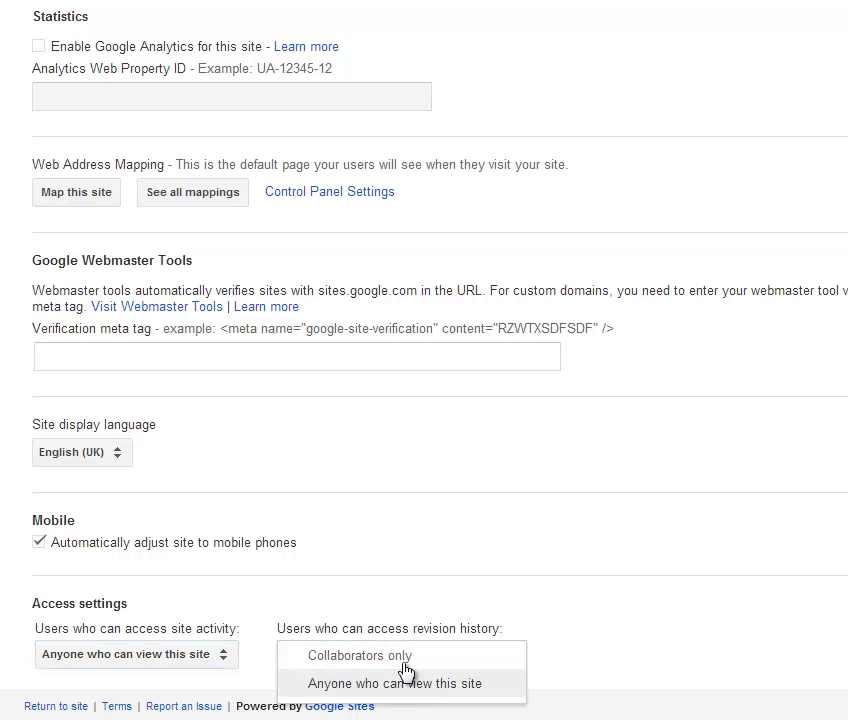
left_click(404, 659)
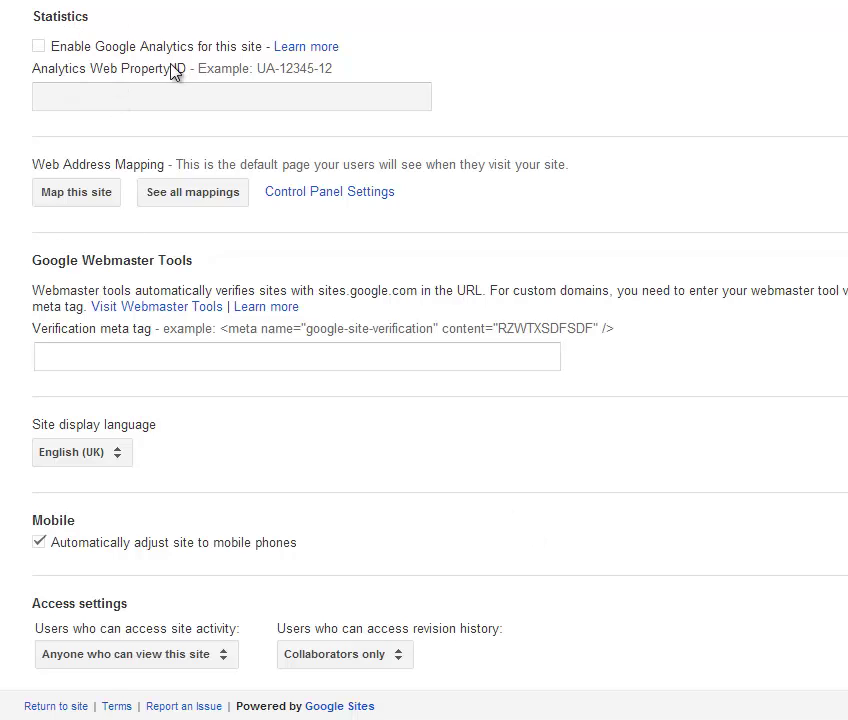
- Try enabling Google Analytics for the site, and turn it off again
left_click(38, 46)
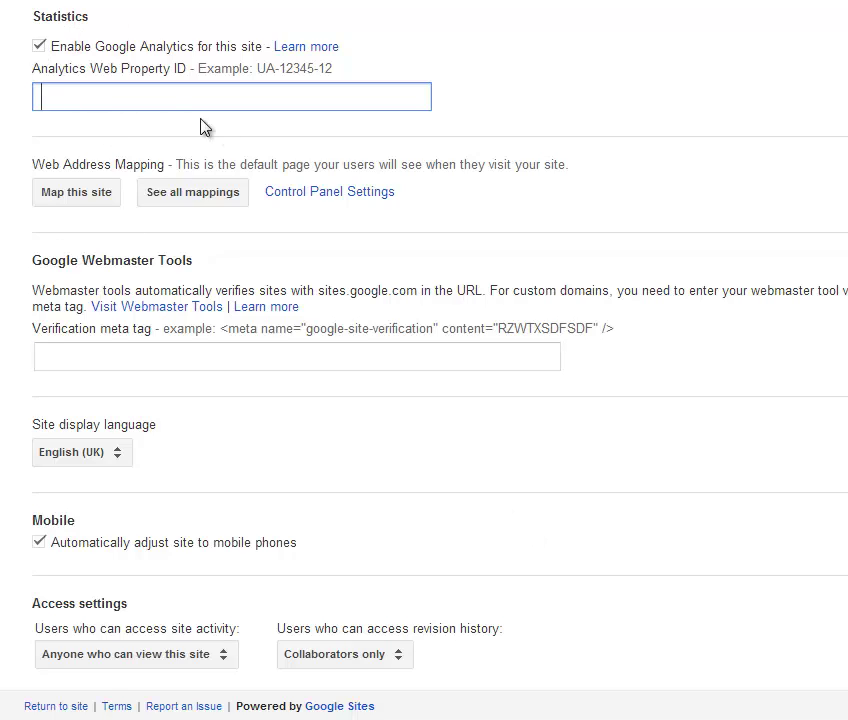
left_click(38, 46)
- Save the general site settings and return to the test site
scroll(520, 300, "up", 3)
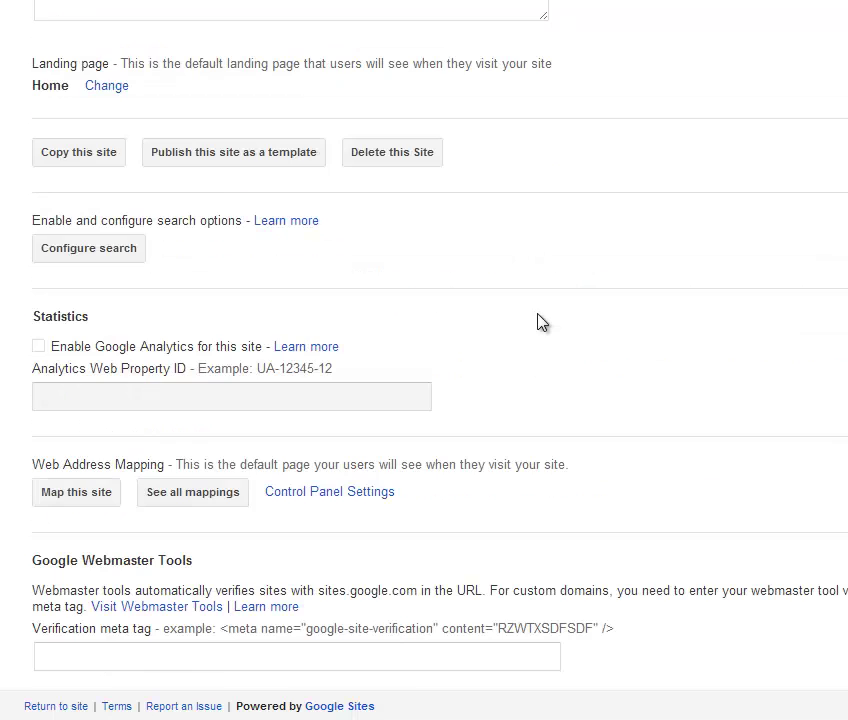
scroll(541, 322, "up", 3)
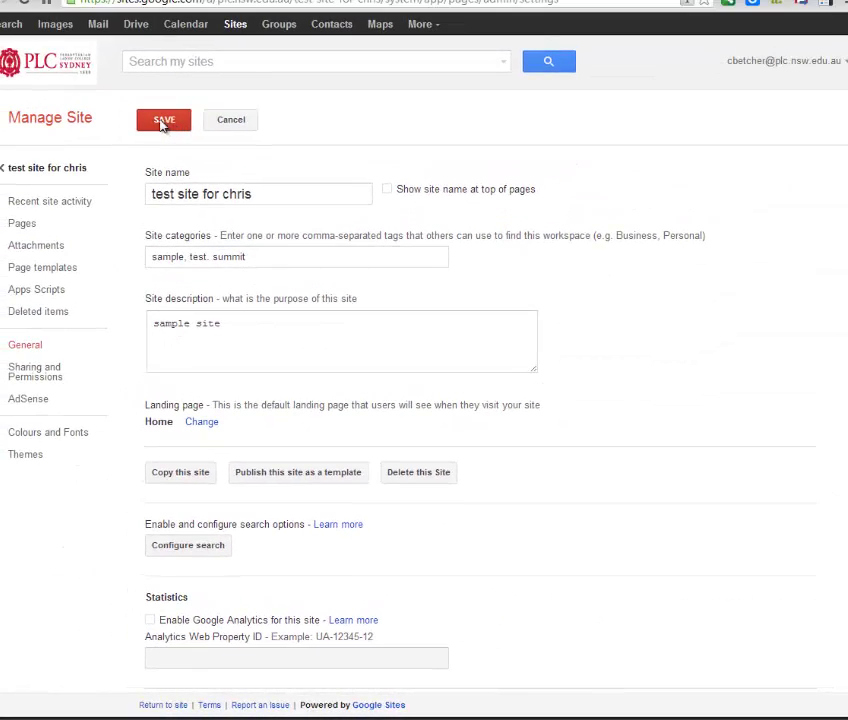
left_click(158, 121)
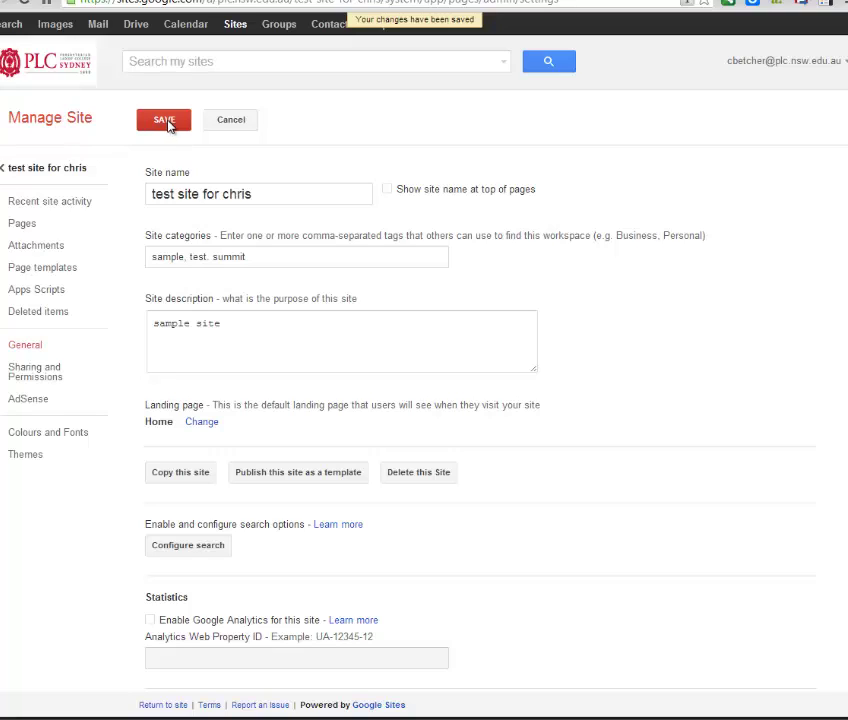
left_click(165, 121)
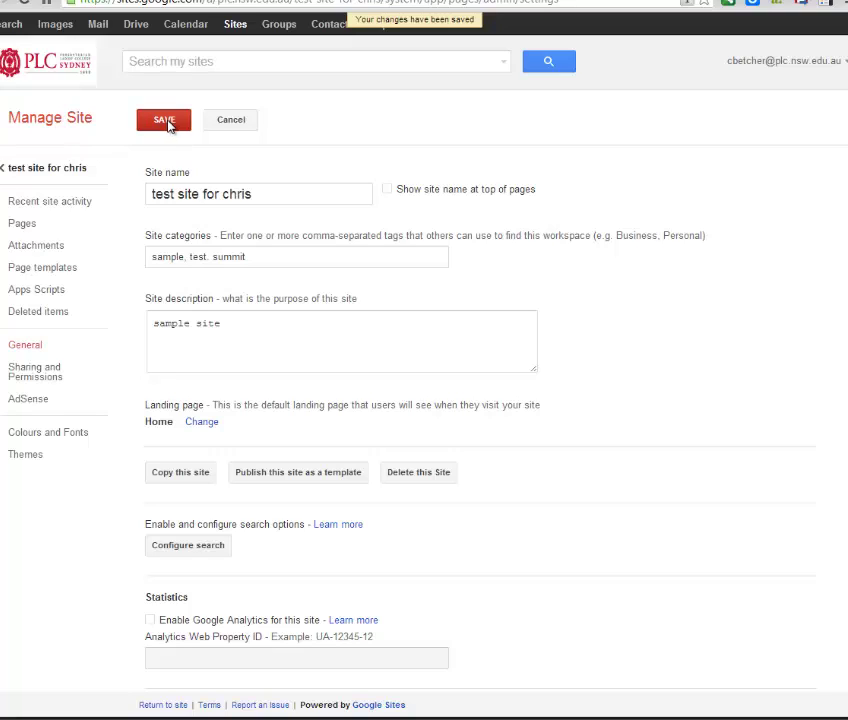
left_click(59, 174)
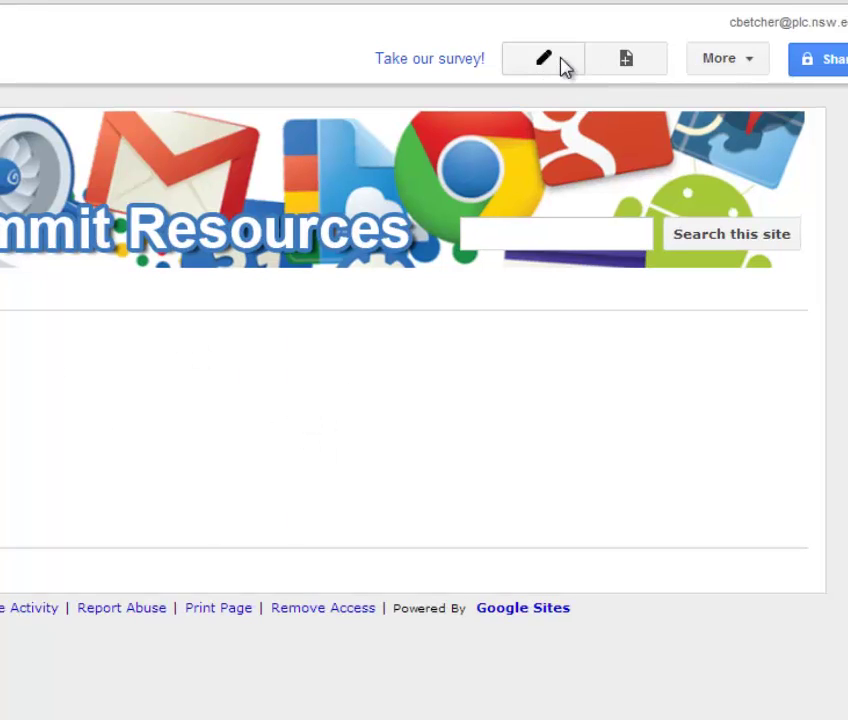
- Start a new page in the site named "Page 1" and open its template choices
left_click(628, 60)
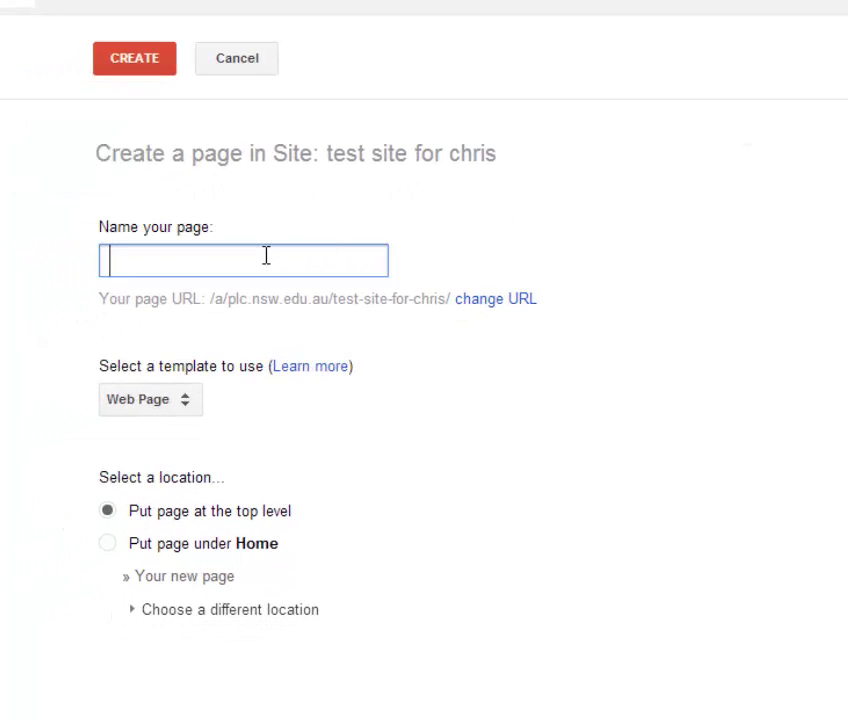
type("Page 1")
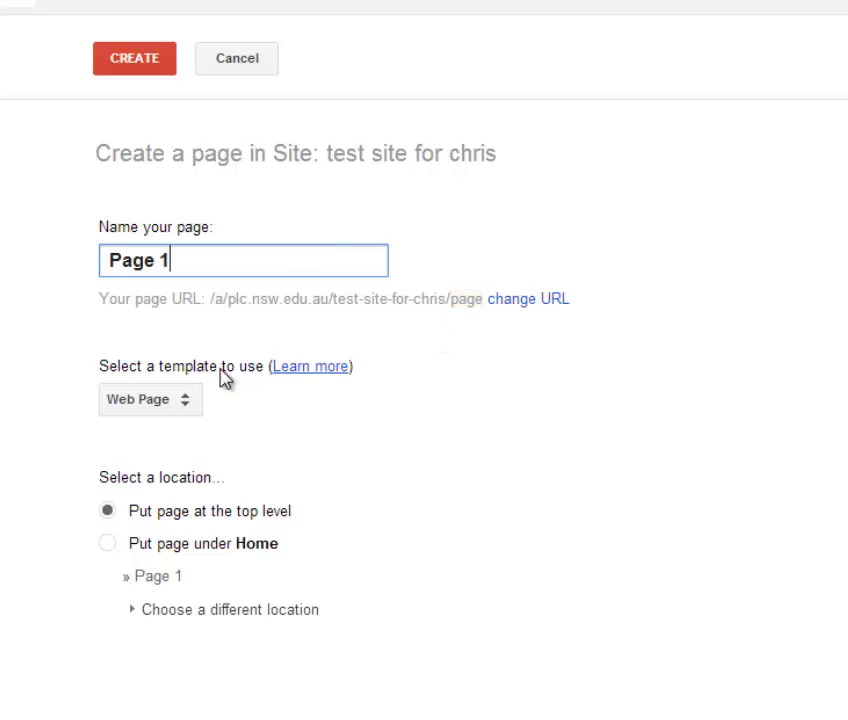
left_click(178, 404)
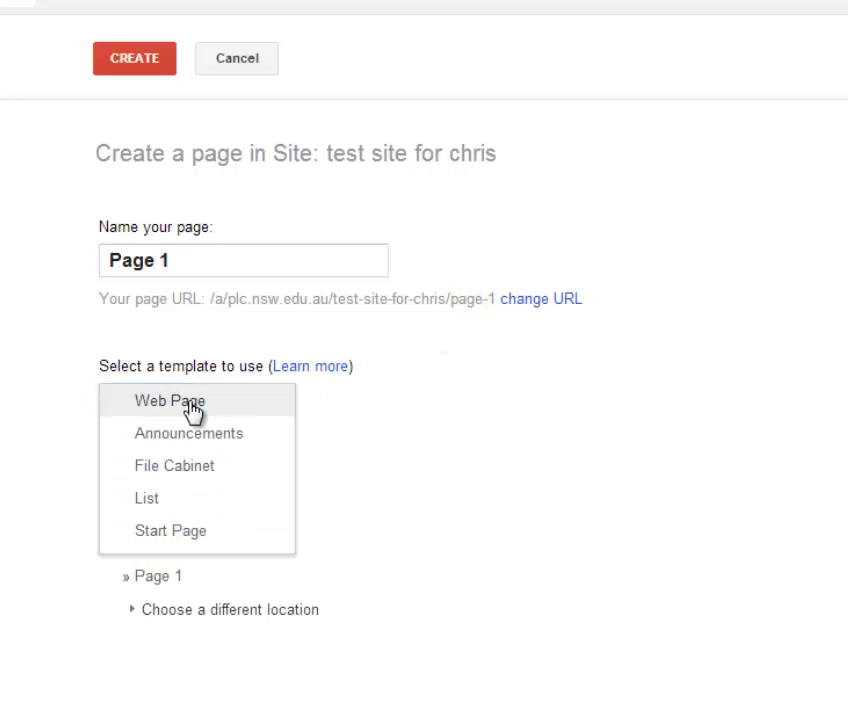